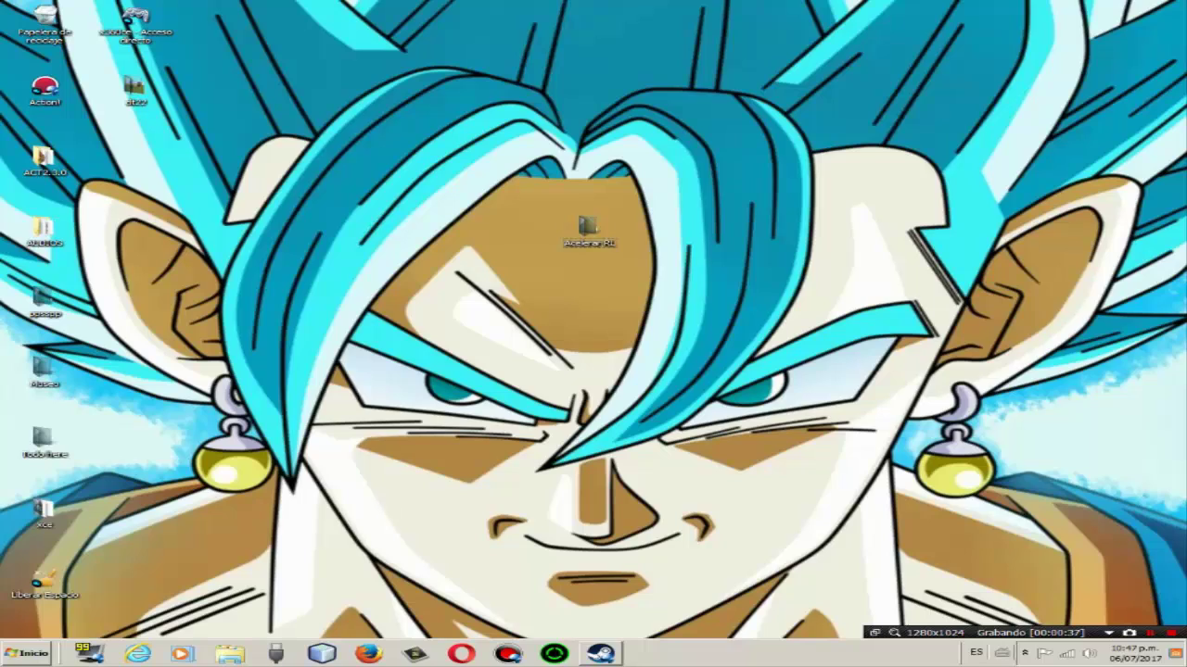
Open the Acelerar RL folder from the desktop and dock its window to the right half of the screen.
left_click_drag(517, 155, 872, 366)
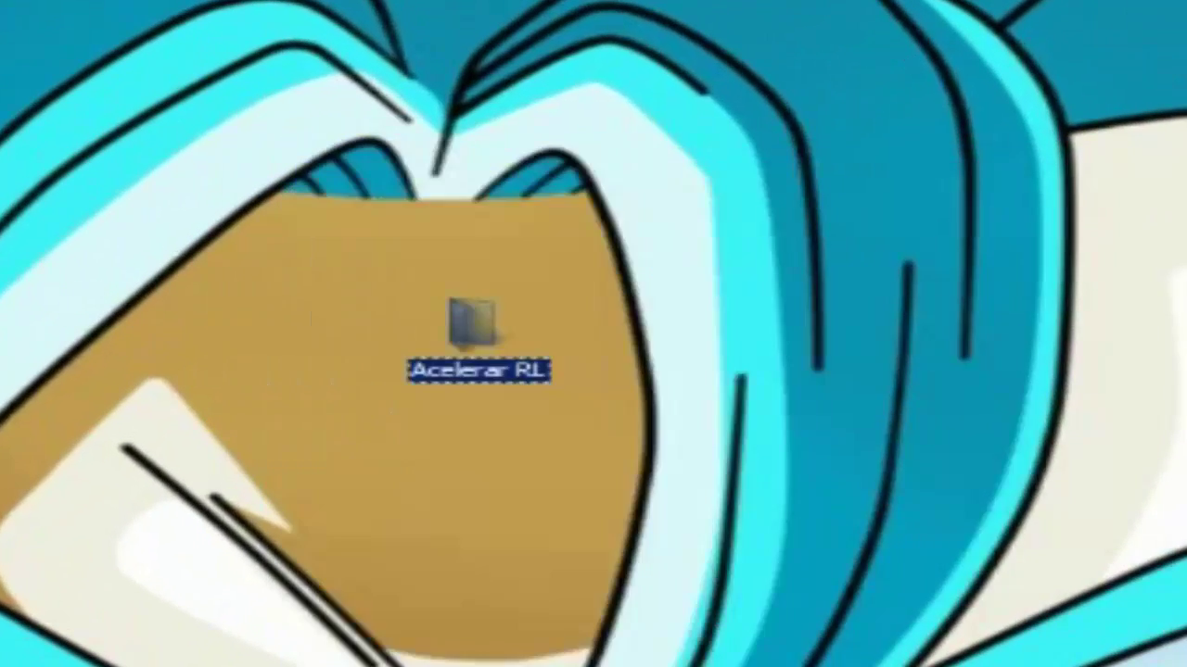
left_click_drag(208, 191, 964, 646)
left_click(964, 640)
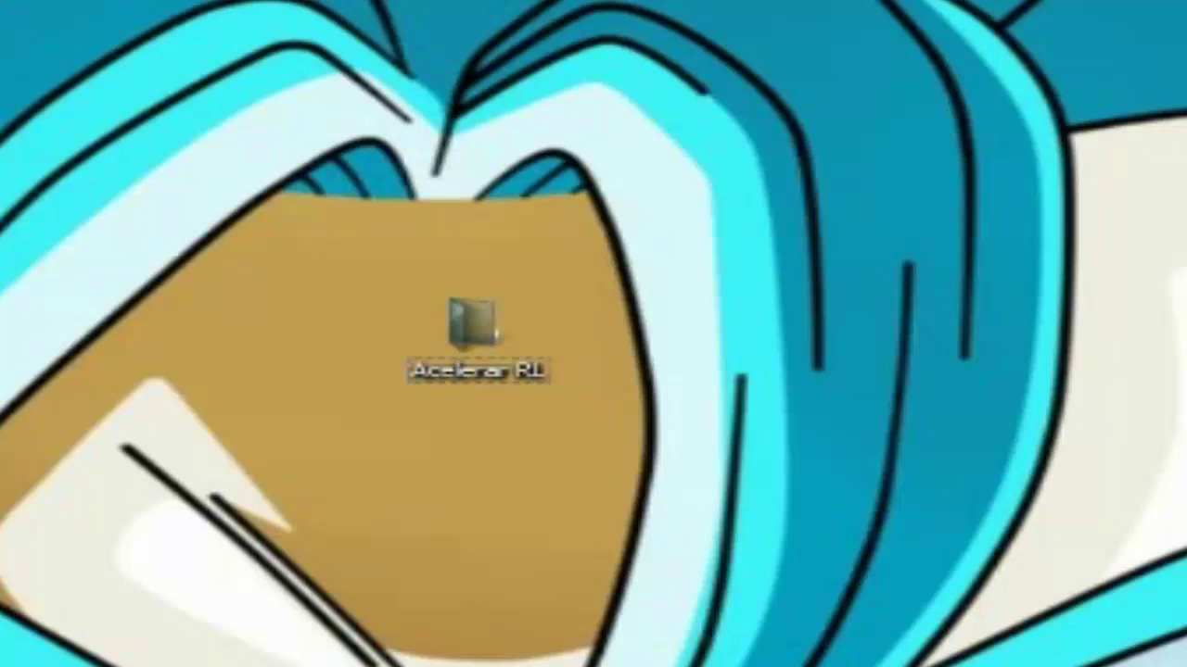
double_click(474, 327)
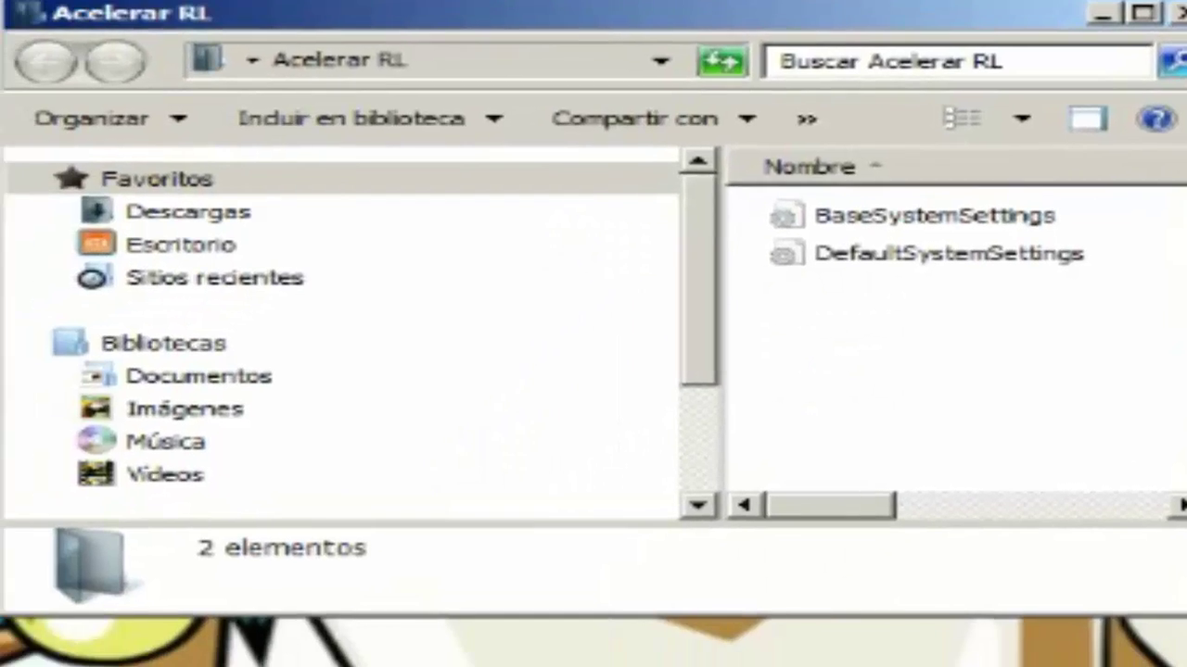
left_click(1181, 13)
double_click(980, 21)
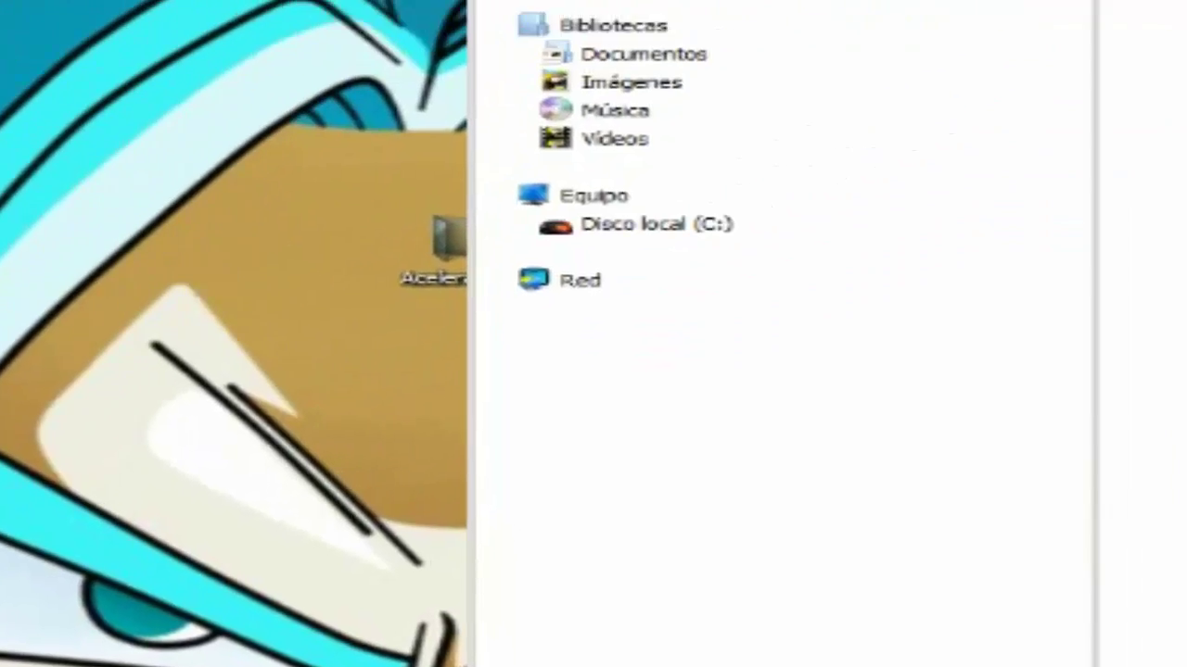
left_click_drag(705, 367, 679, 325)
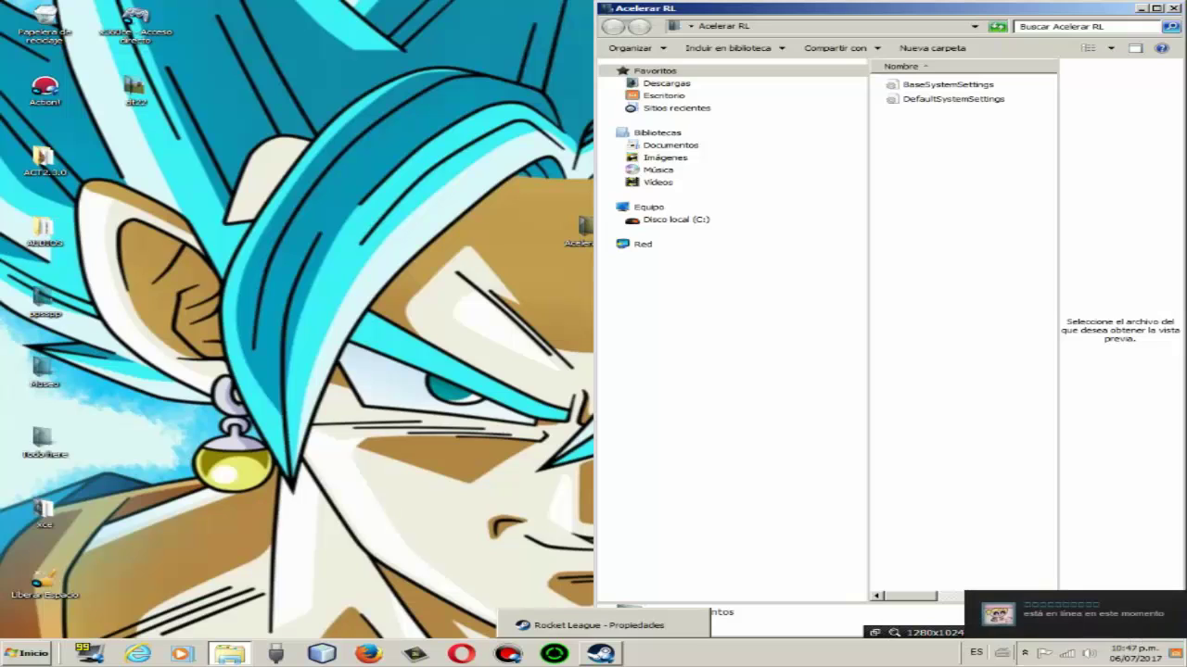
Close the open Rocket League properties, reopen them from the Steam library and browse the game's local files.
left_click(601, 654)
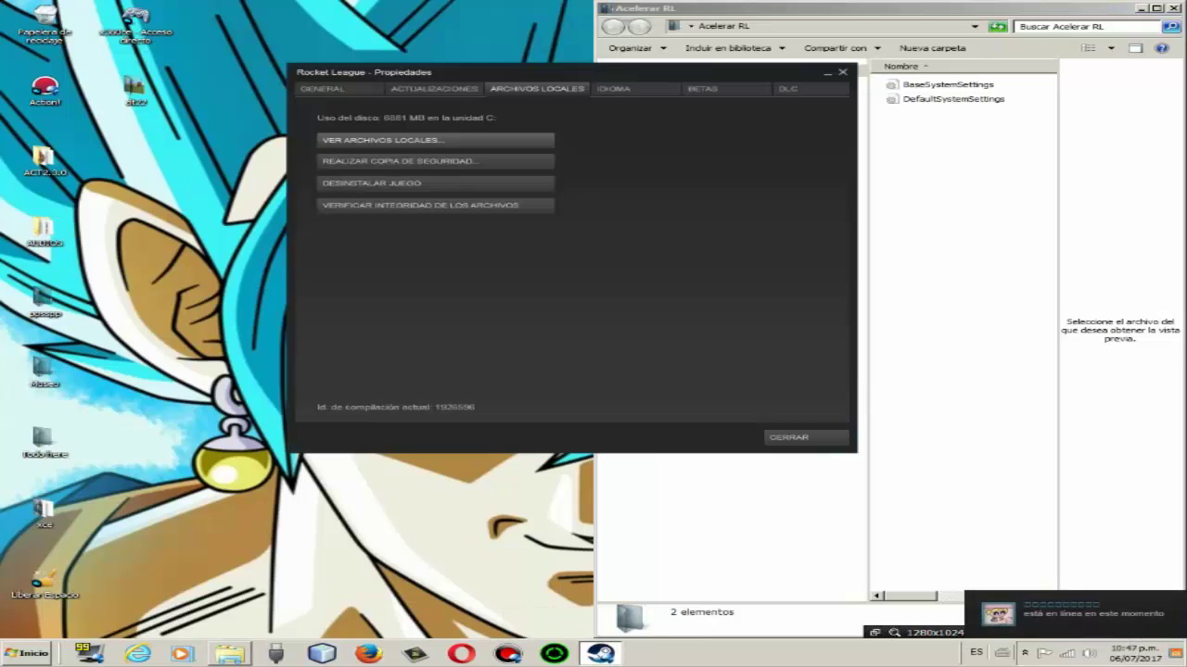
left_click(842, 71)
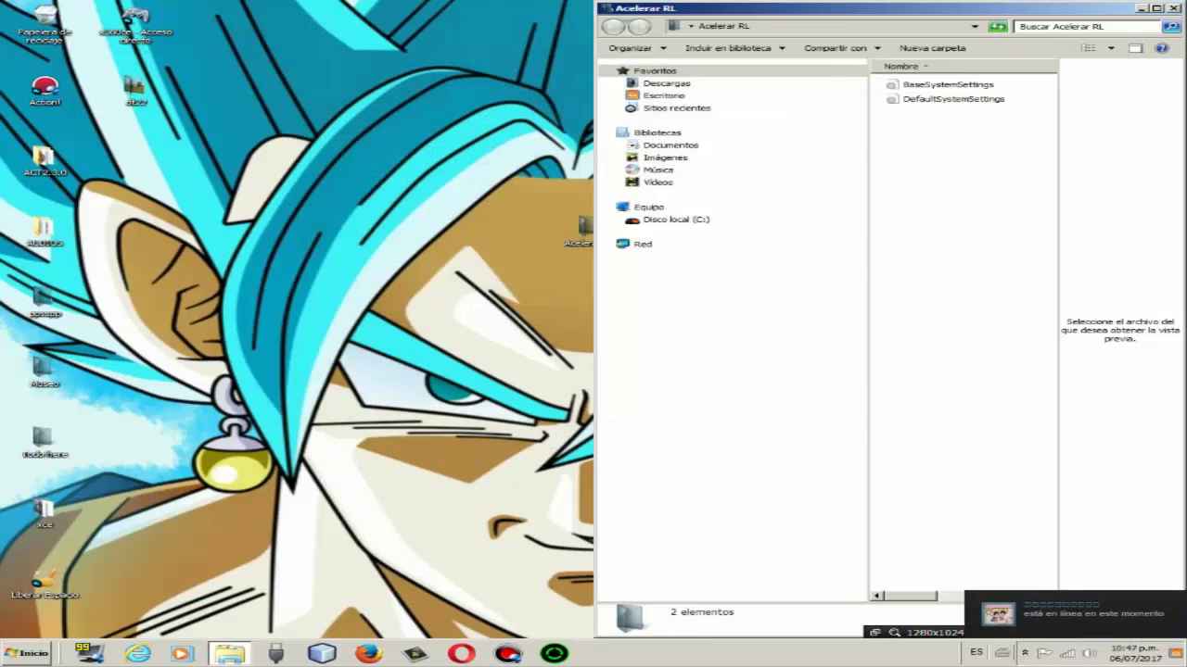
left_click(1025, 652)
double_click(1053, 577)
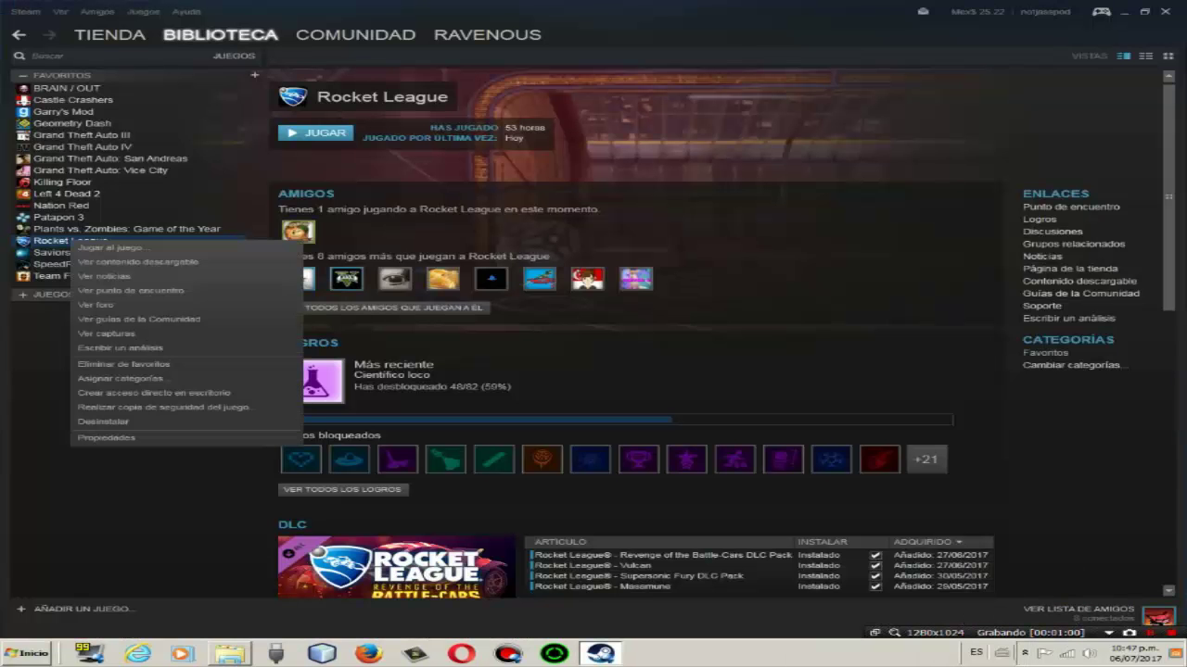
right_click(70, 240)
left_click(106, 437)
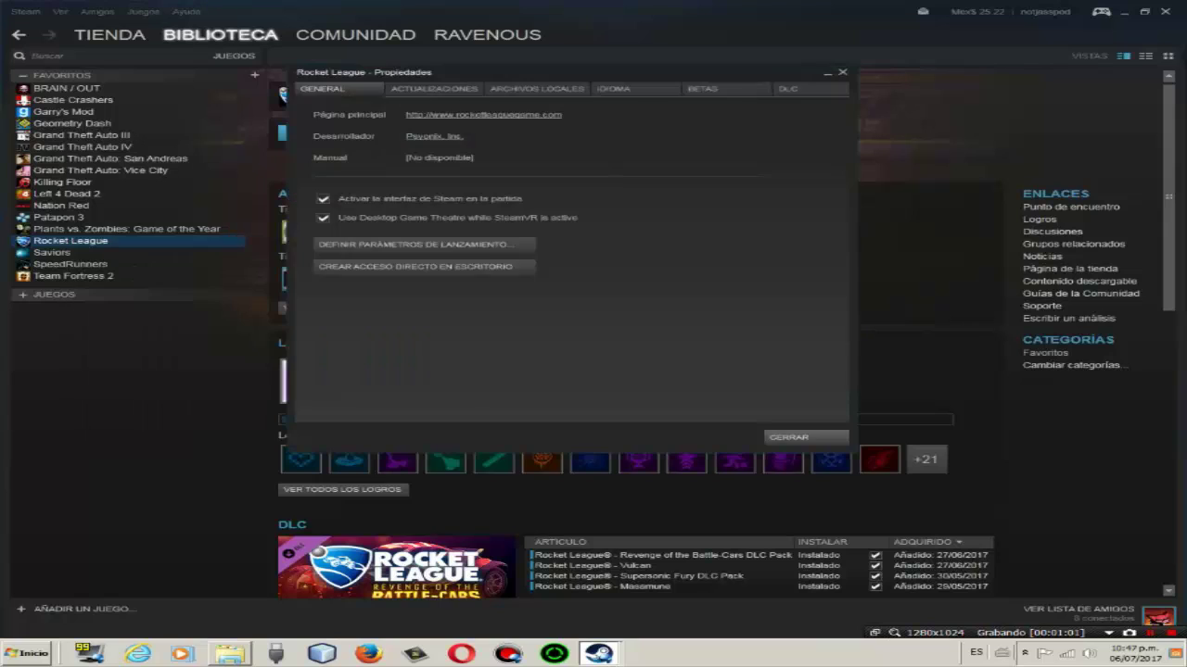
left_click(537, 88)
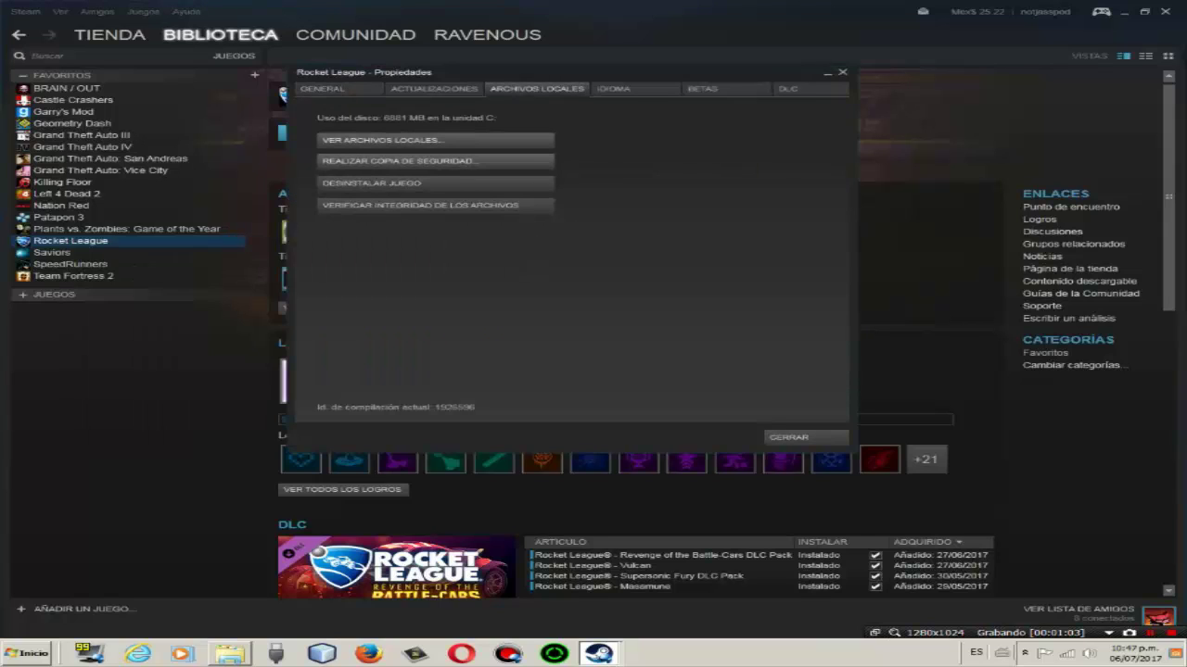
left_click(435, 140)
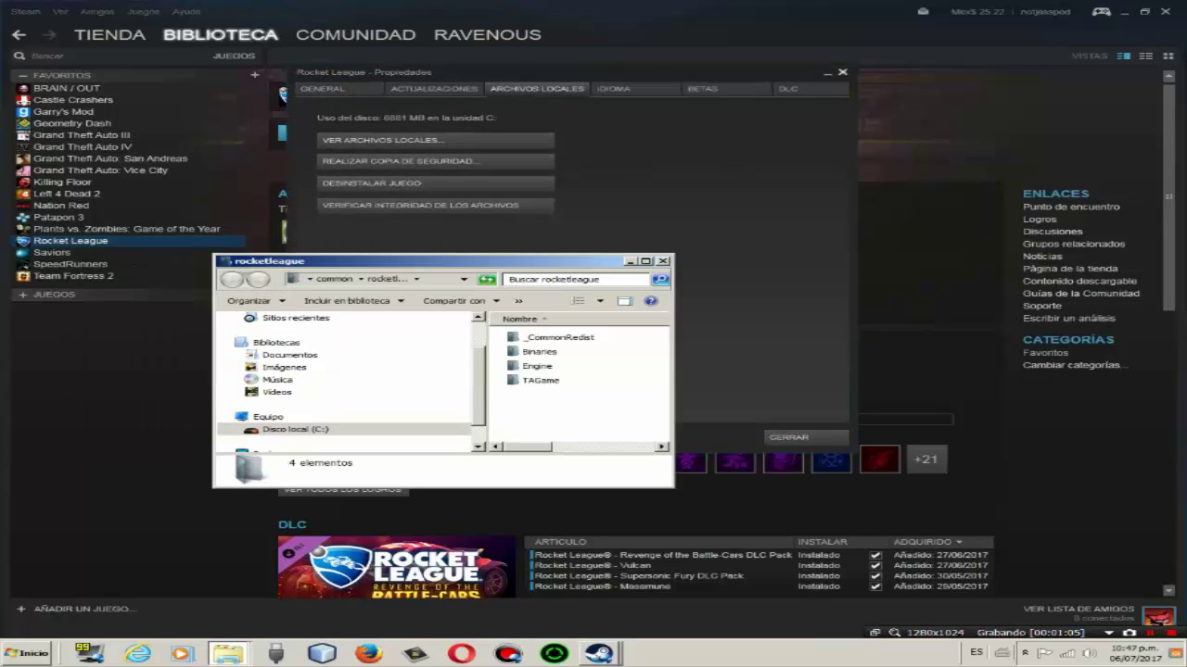
Close the properties and Steam windows and dock the rocketleague folder window to the left half of the screen.
left_click(842, 73)
left_click(1165, 11)
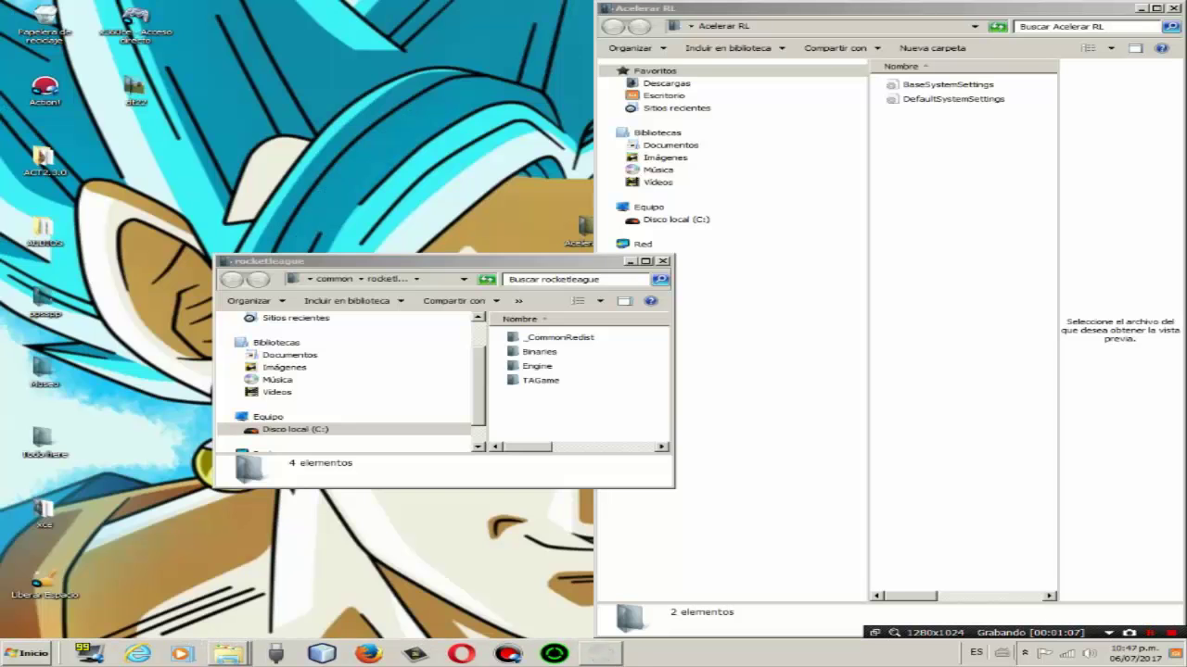
left_click_drag(486, 261, 1, 89)
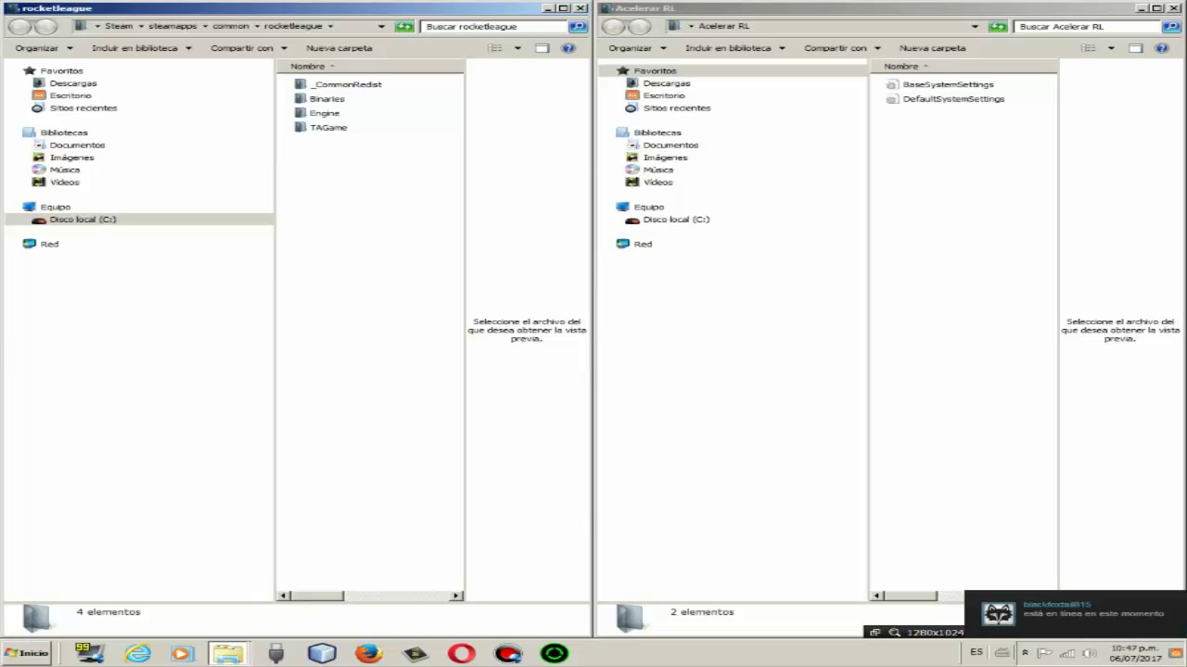
Open the Config folder inside the Engine folder of rocketleague.
double_click(325, 113)
double_click(326, 85)
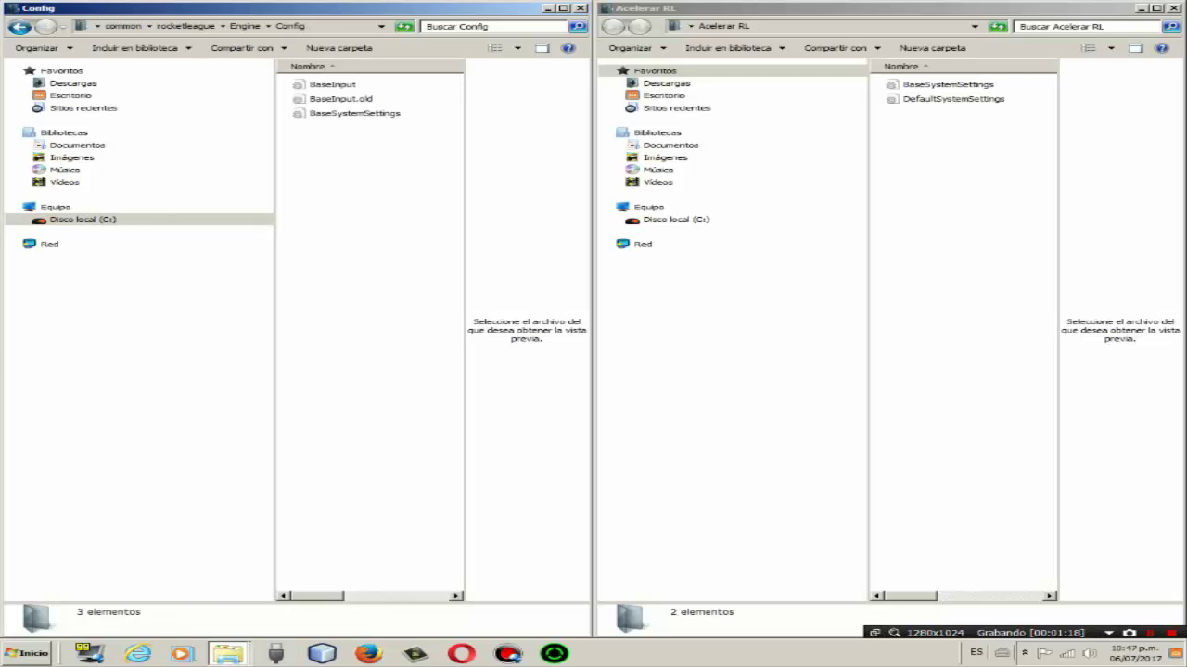
left_click(286, 98)
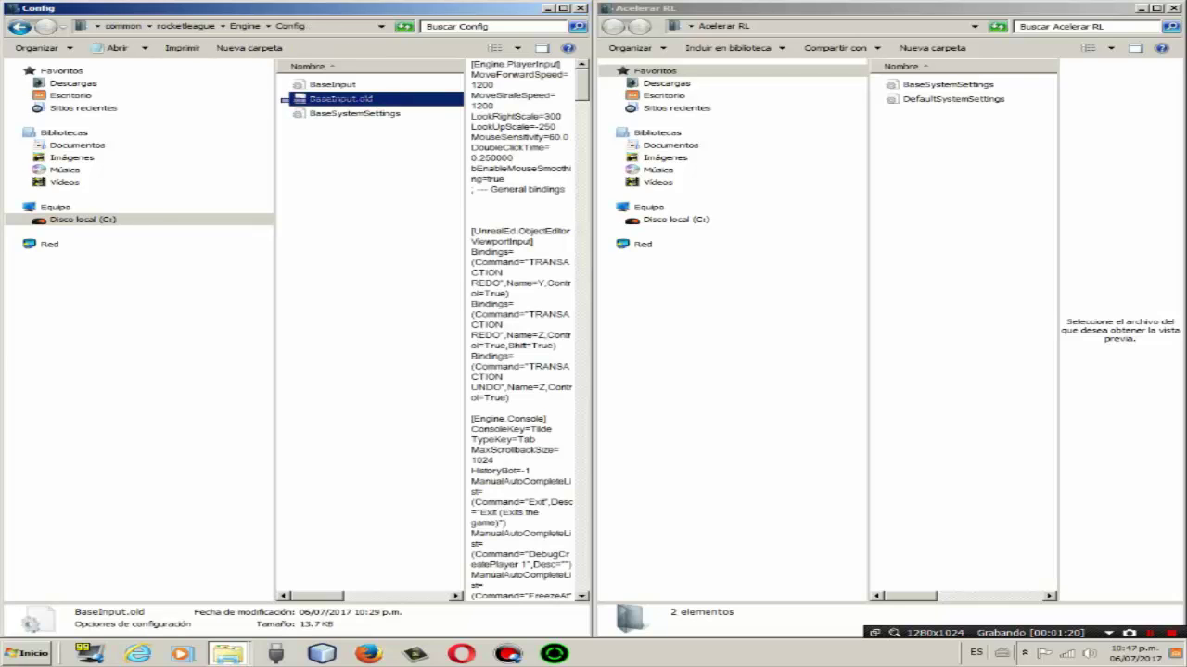
key("shift+Down")
key("shift+Up")
left_click(370, 231)
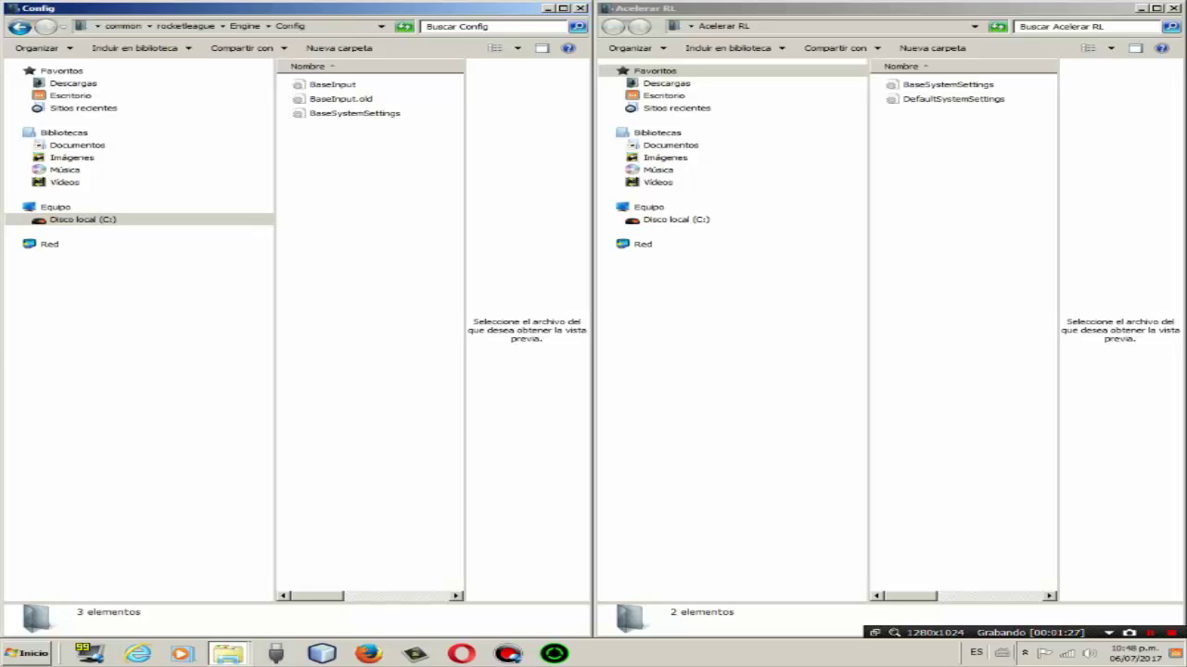
Move BaseSystemSettings from Acelerar RL into the Engine Config folder, replacing the existing file.
left_click(286, 113)
left_click_drag(288, 119, 407, 122)
left_click(399, 162)
left_click_drag(338, 172, 363, 259)
left_click_drag(948, 84, 371, 231)
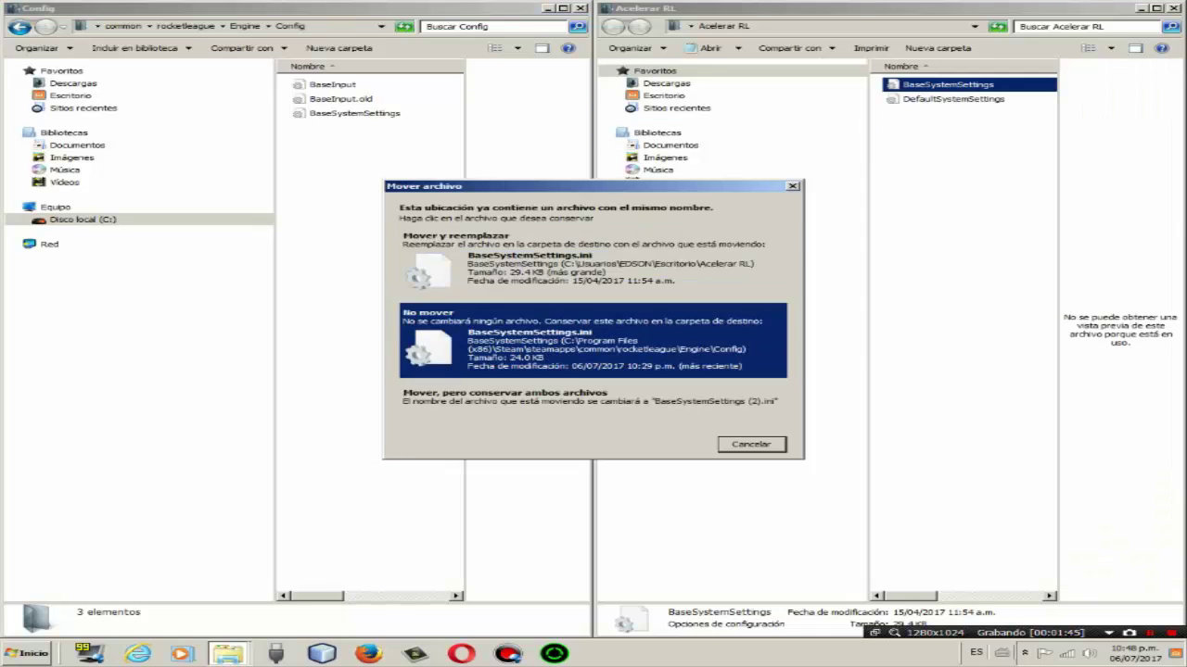
left_click(593, 261)
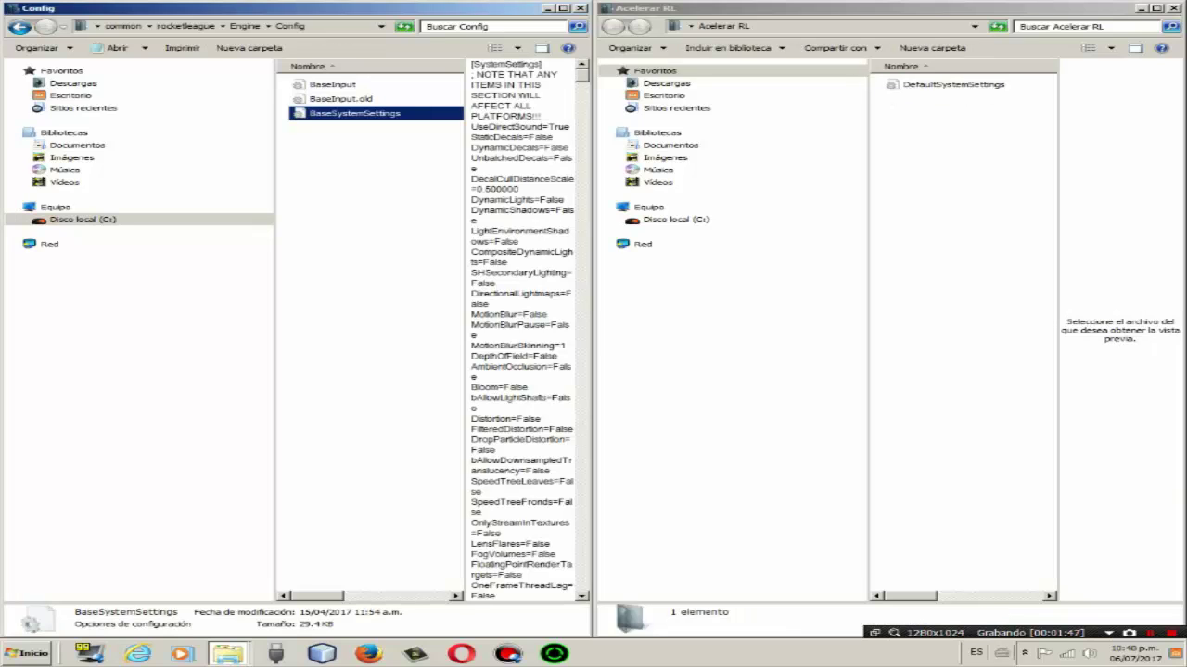
left_click(371, 279)
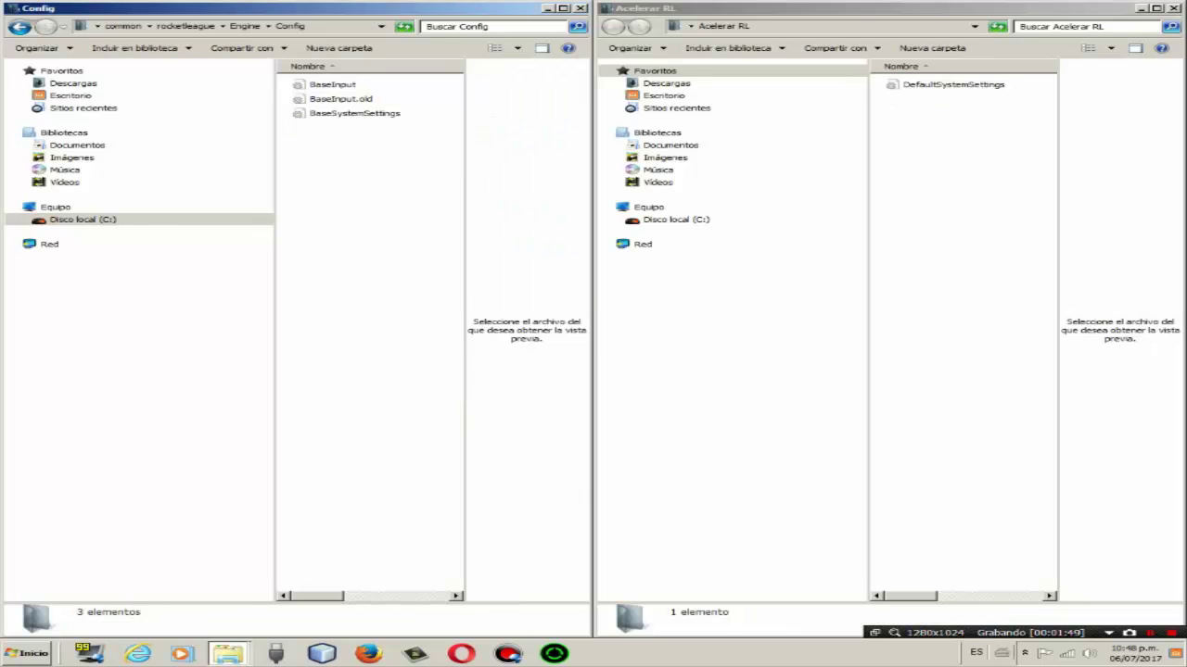
left_click(354, 113)
left_click(371, 232)
Return to the rocketleague folder and open the Config folder inside TAGame.
left_click(20, 27)
left_click(19, 27)
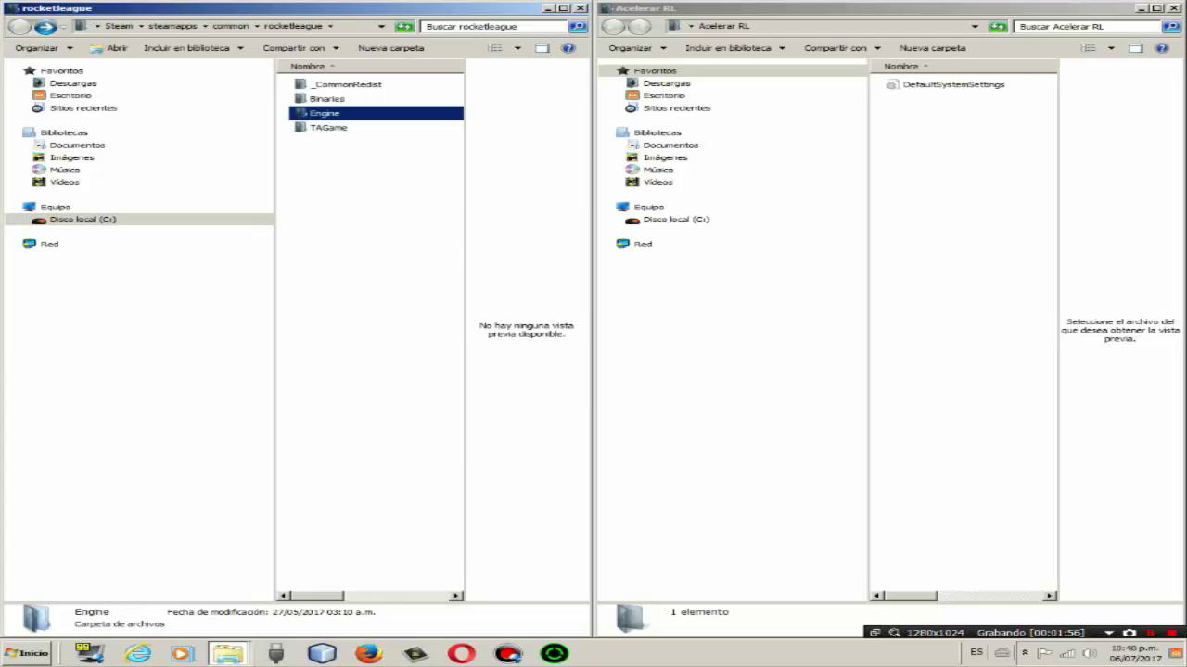
key("Up")
key("Return")
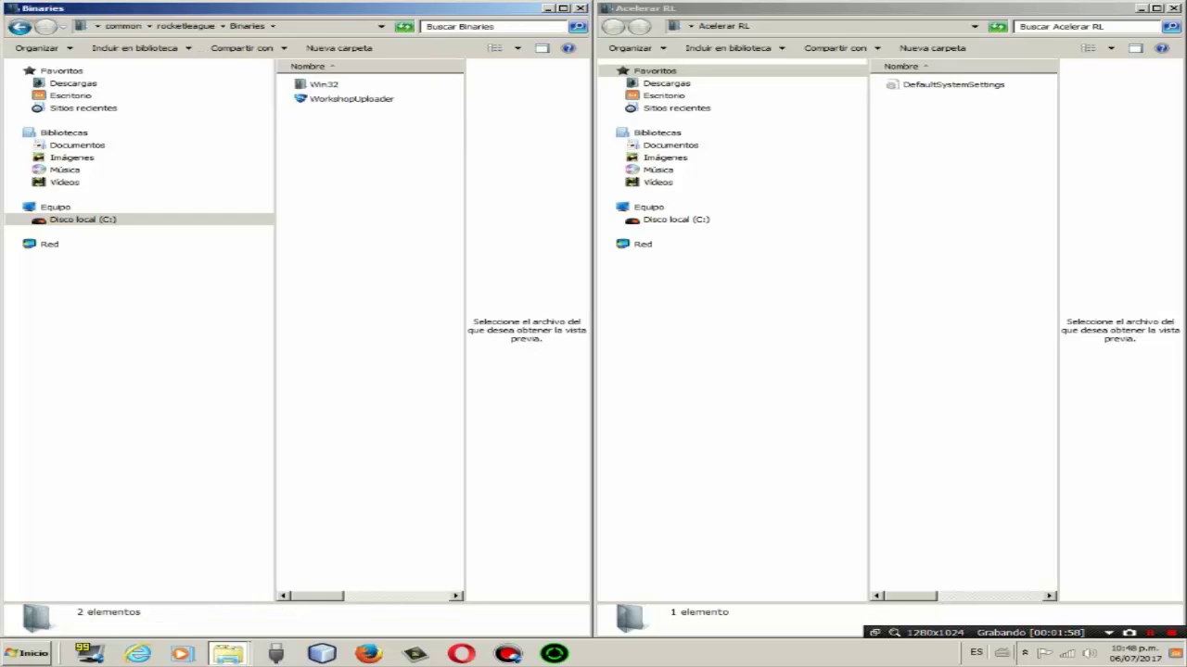
key("BackSpace")
key("Down")
key("Down")
key("Return")
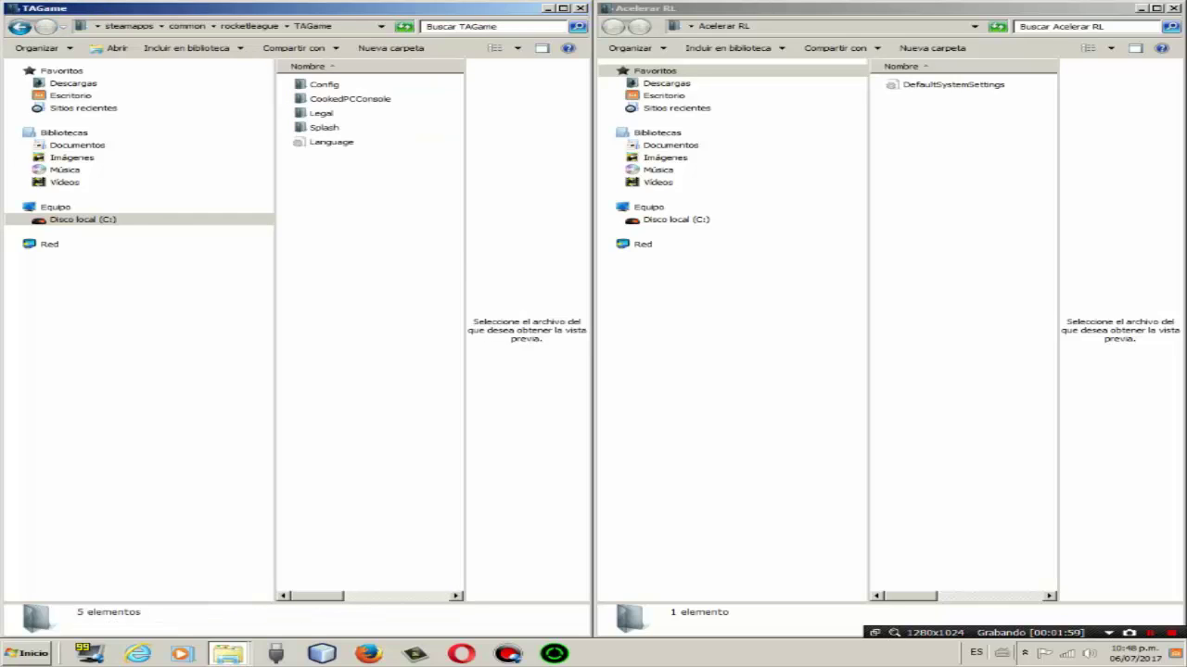
key("Down")
key("Return")
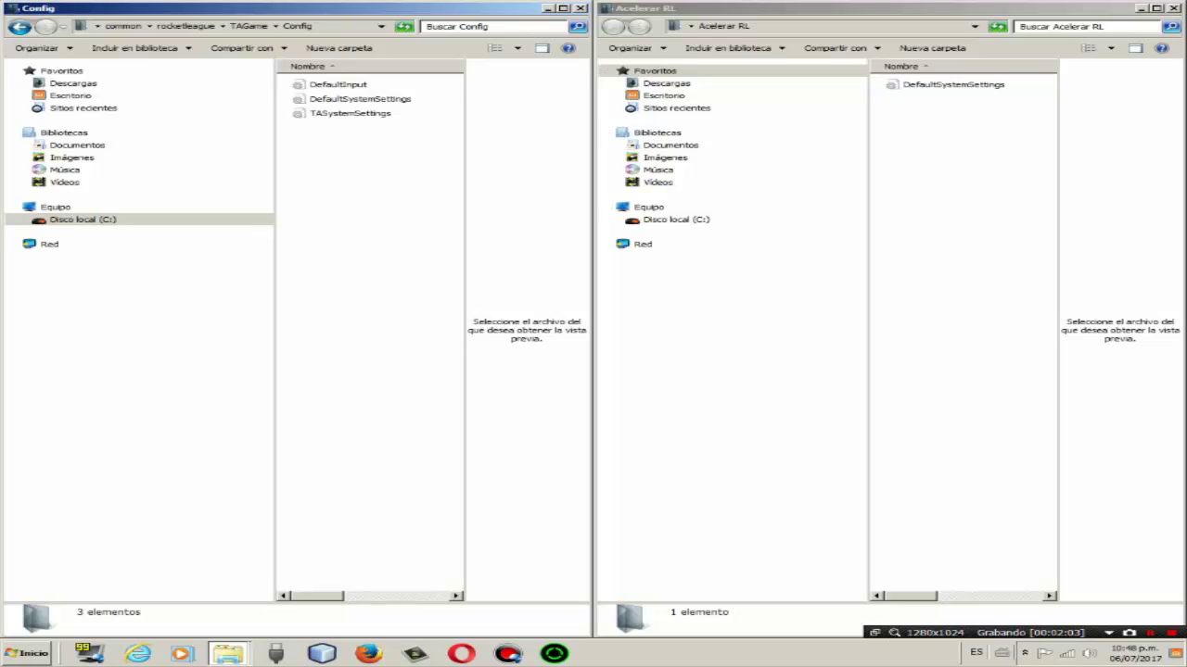
Move DefaultSystemSettings from Acelerar RL into the TAGame Config folder, replacing the existing file.
left_click_drag(293, 100, 500, 100)
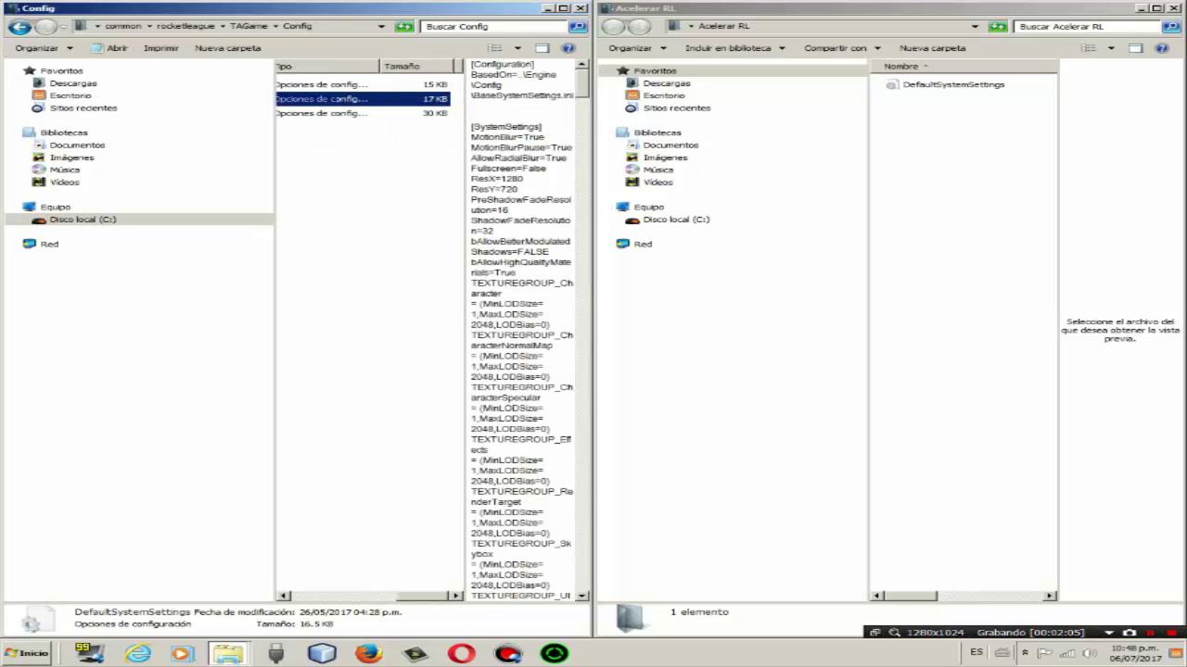
left_click_drag(423, 596, 317, 596)
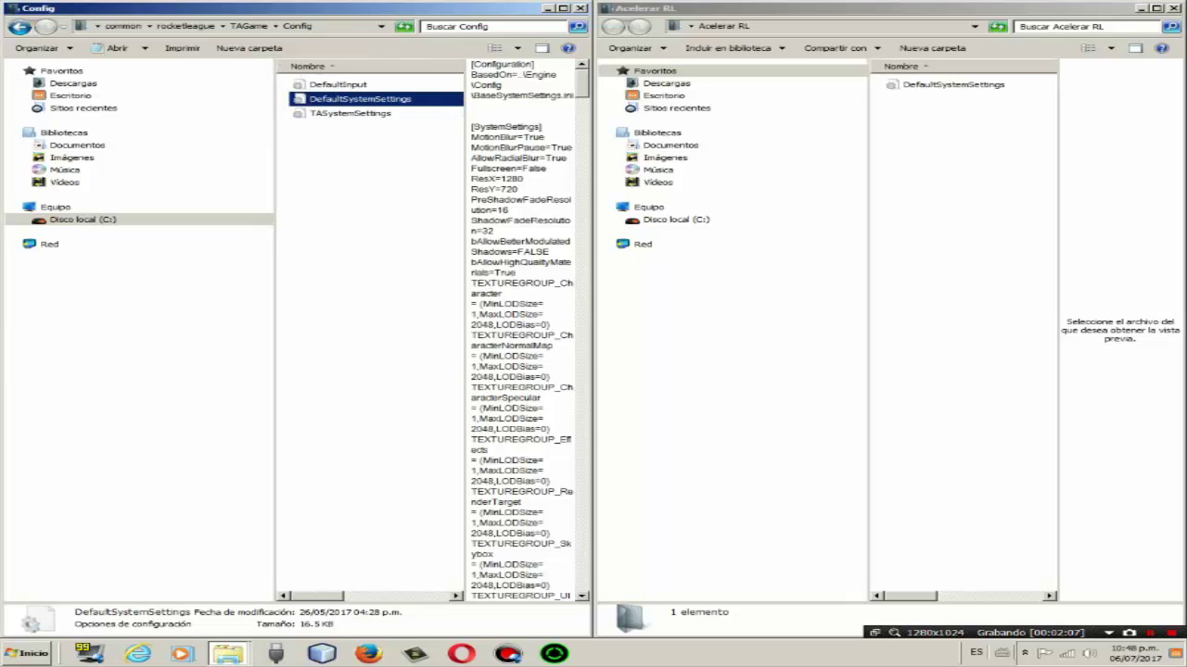
left_click(371, 324)
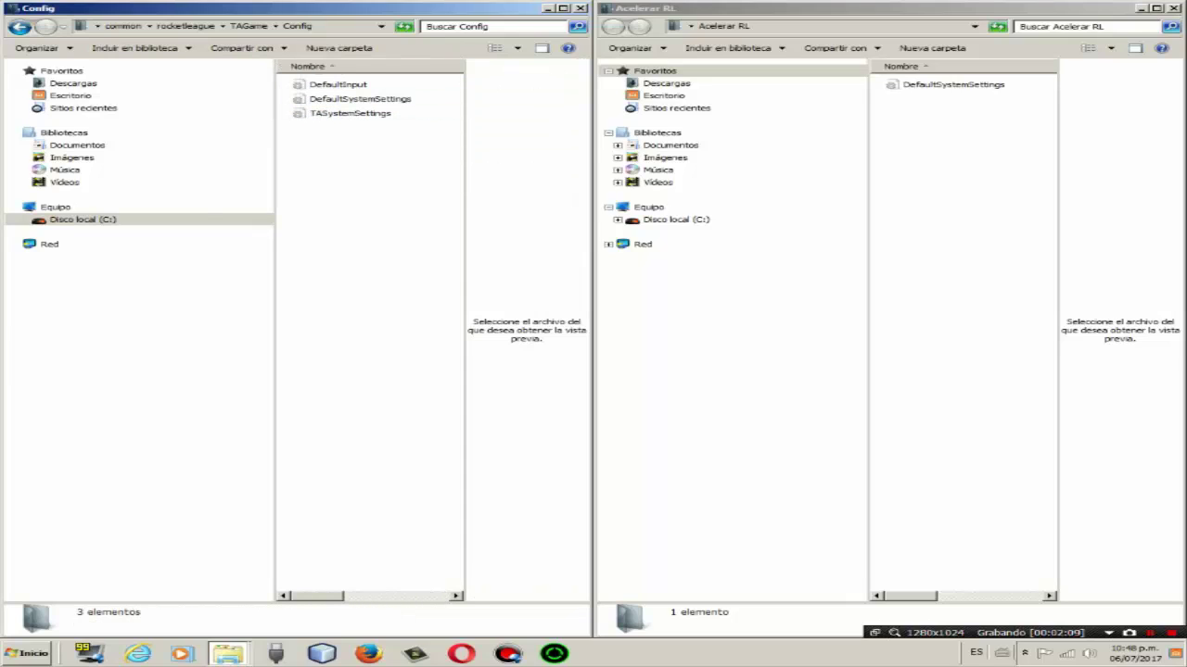
left_click_drag(945, 84, 380, 250)
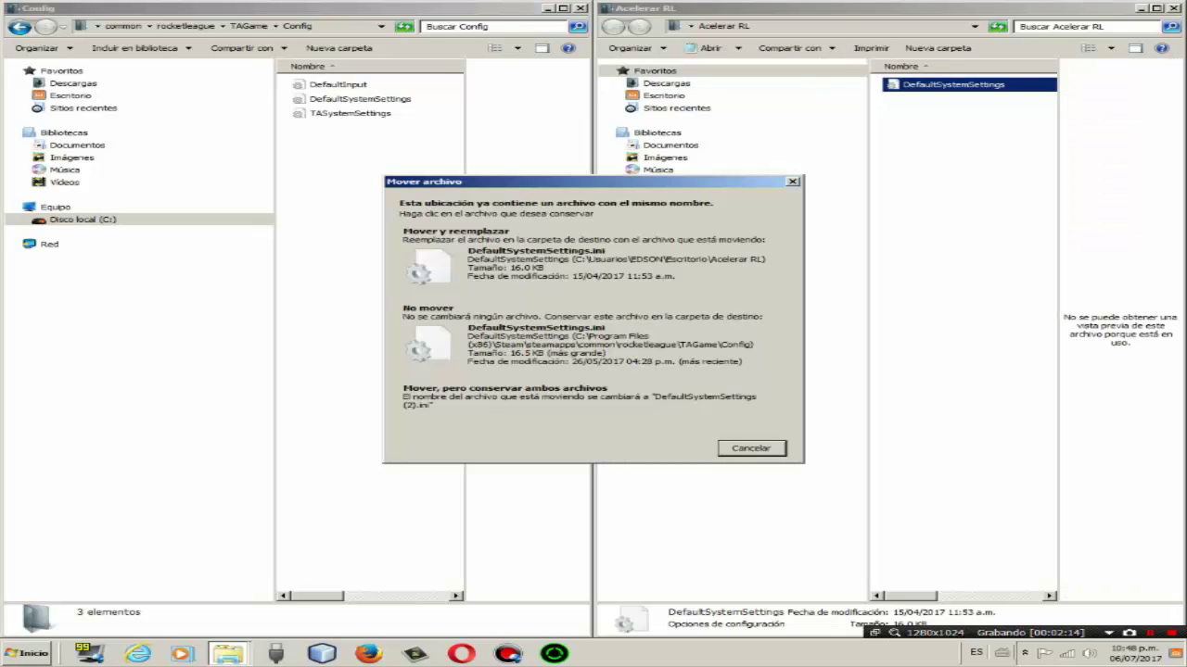
left_click(482, 243)
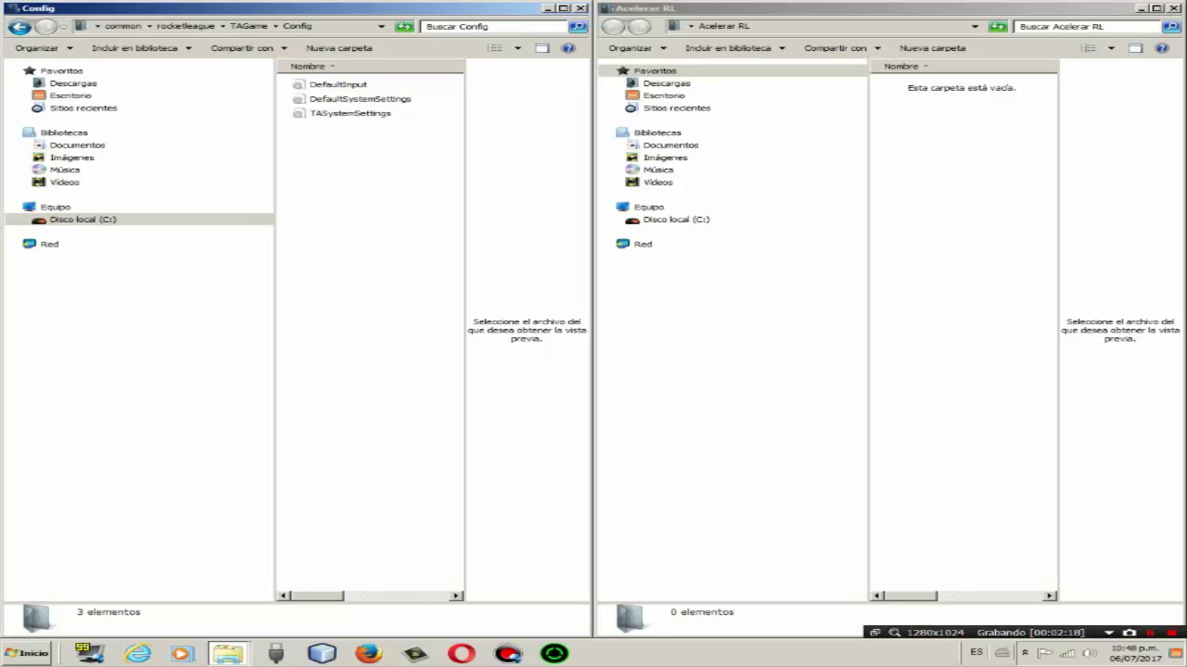
Close the Acelerar RL window, then return to the rocketleague folder and close its window.
left_click_drag(1007, 217, 942, 223)
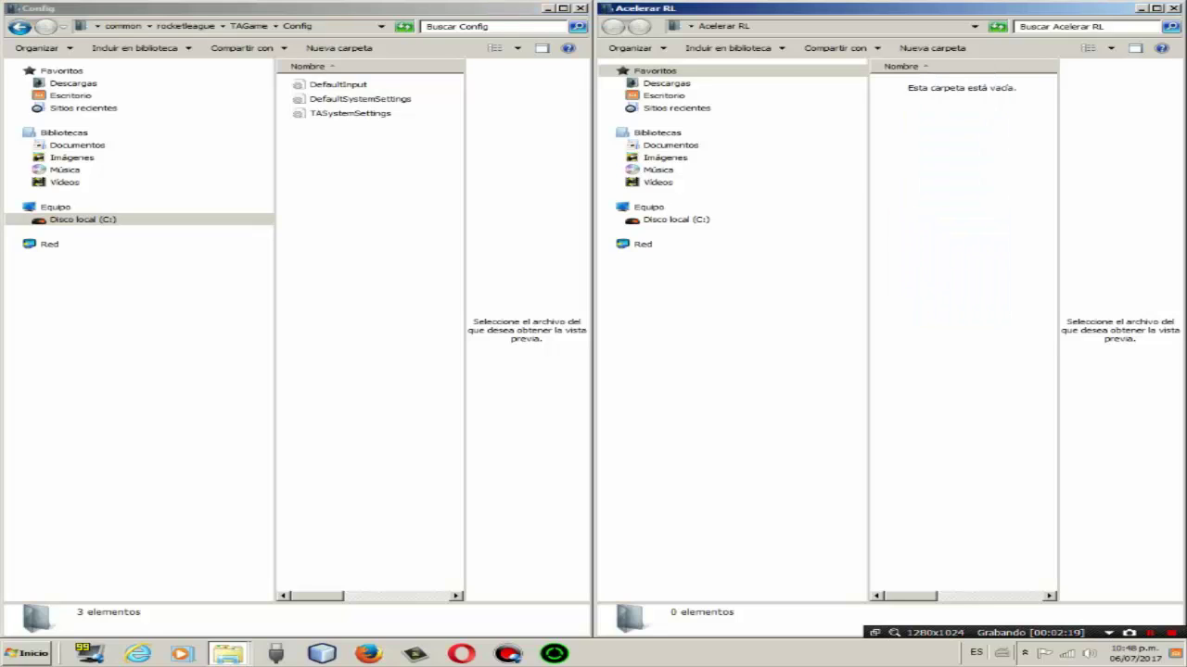
left_click(1172, 9)
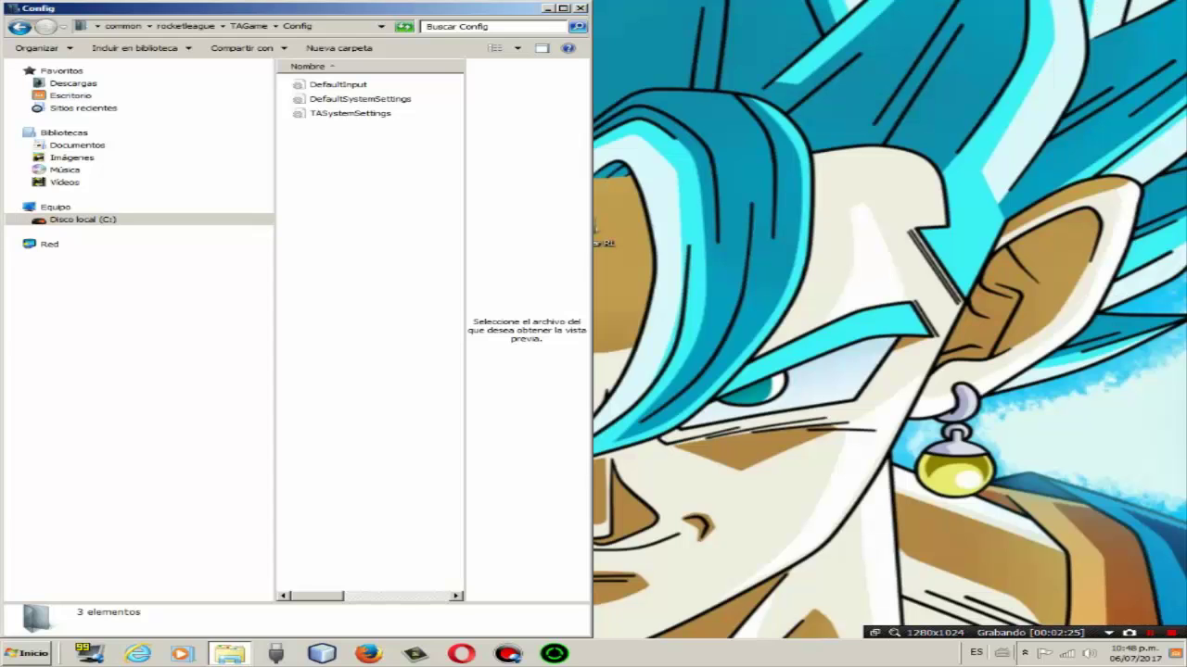
mouse_move(464, 325)
left_mouse_down()
mouse_move(497, 325)
mouse_move(465, 324)
left_mouse_up()
key("BackSpace")
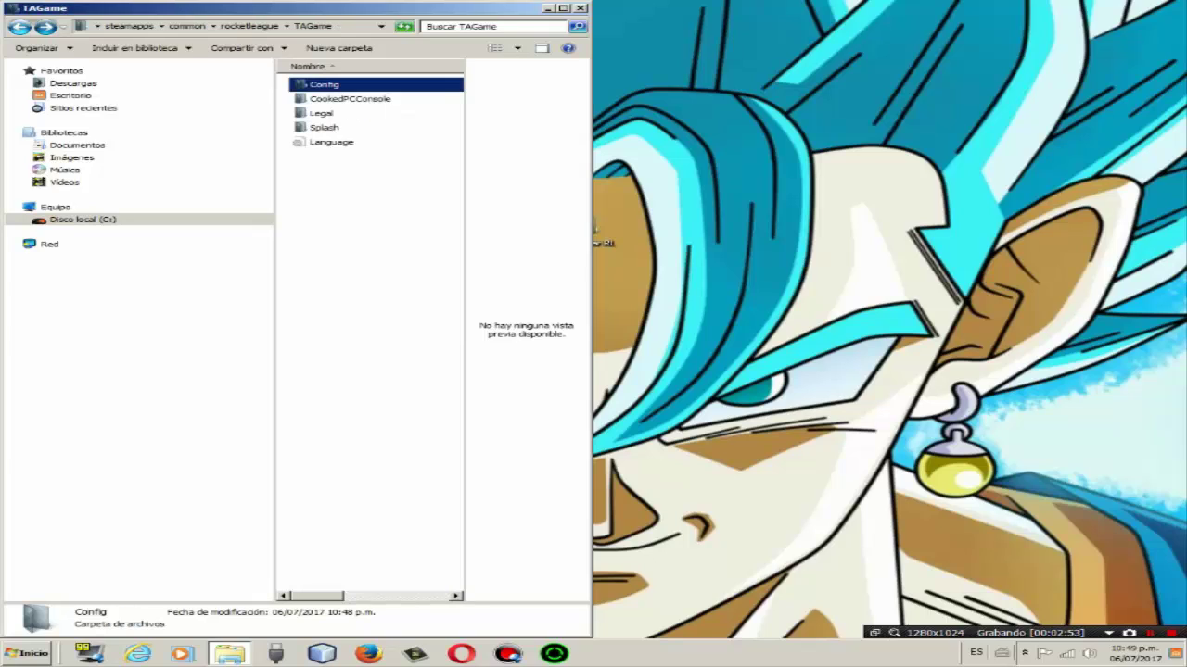
key("BackSpace")
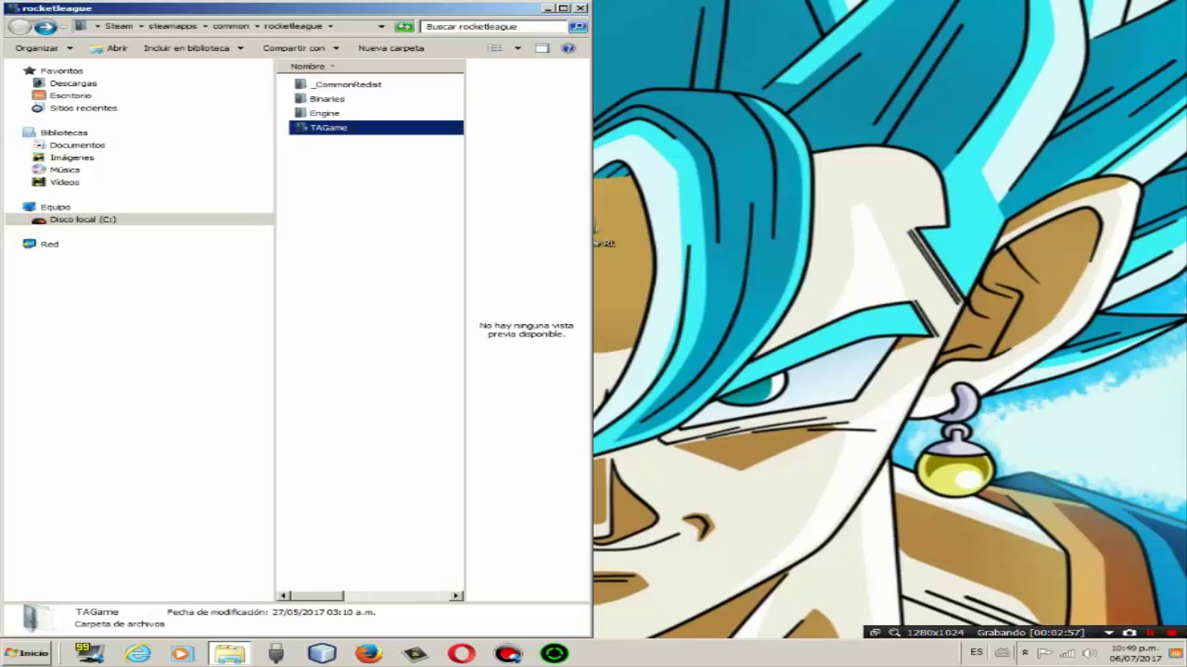
left_click_drag(326, 227, 339, 271)
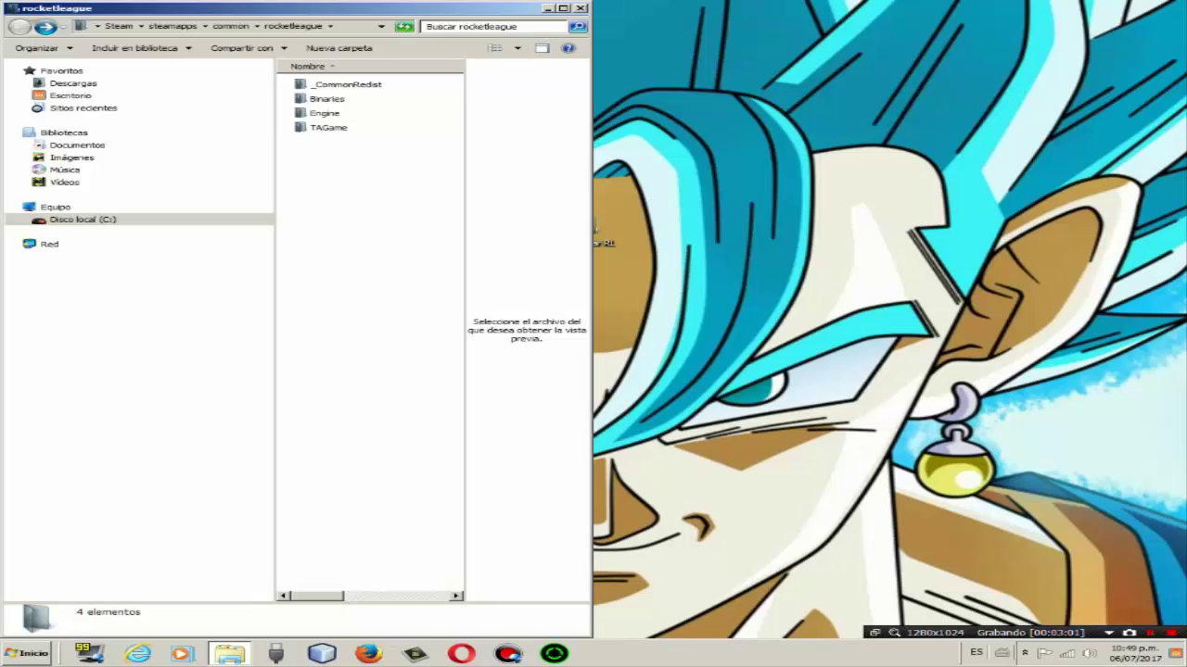
key("alt+F4")
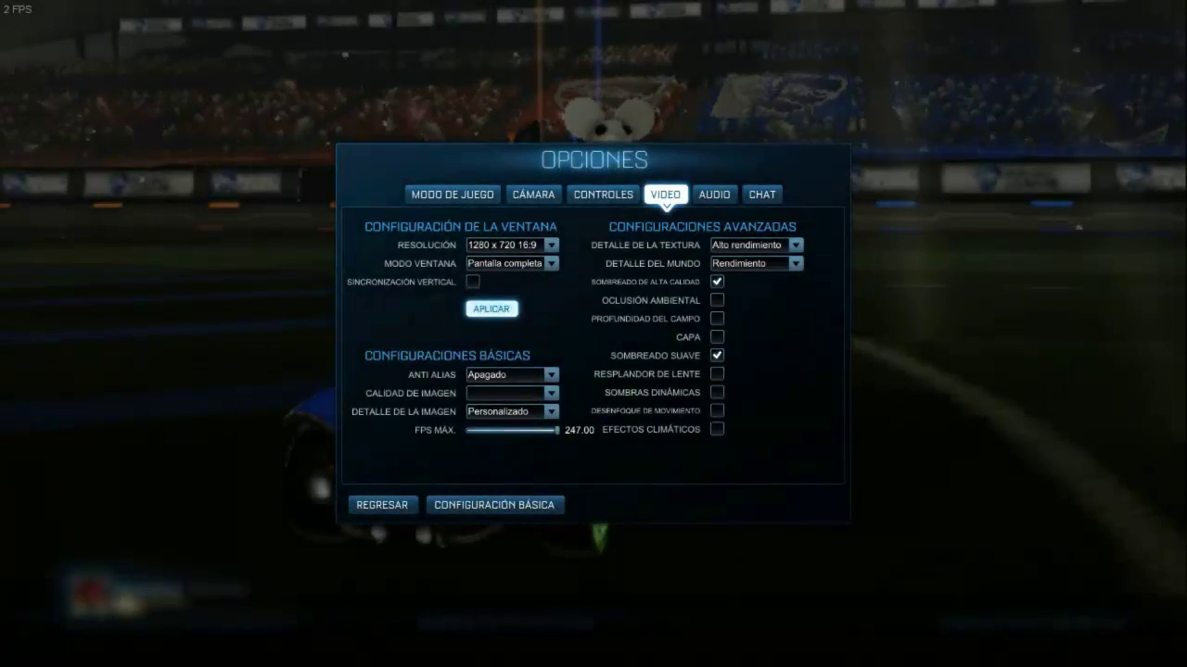
Review the resolution and window mode options in the video window settings.
key("Up")
key("Up")
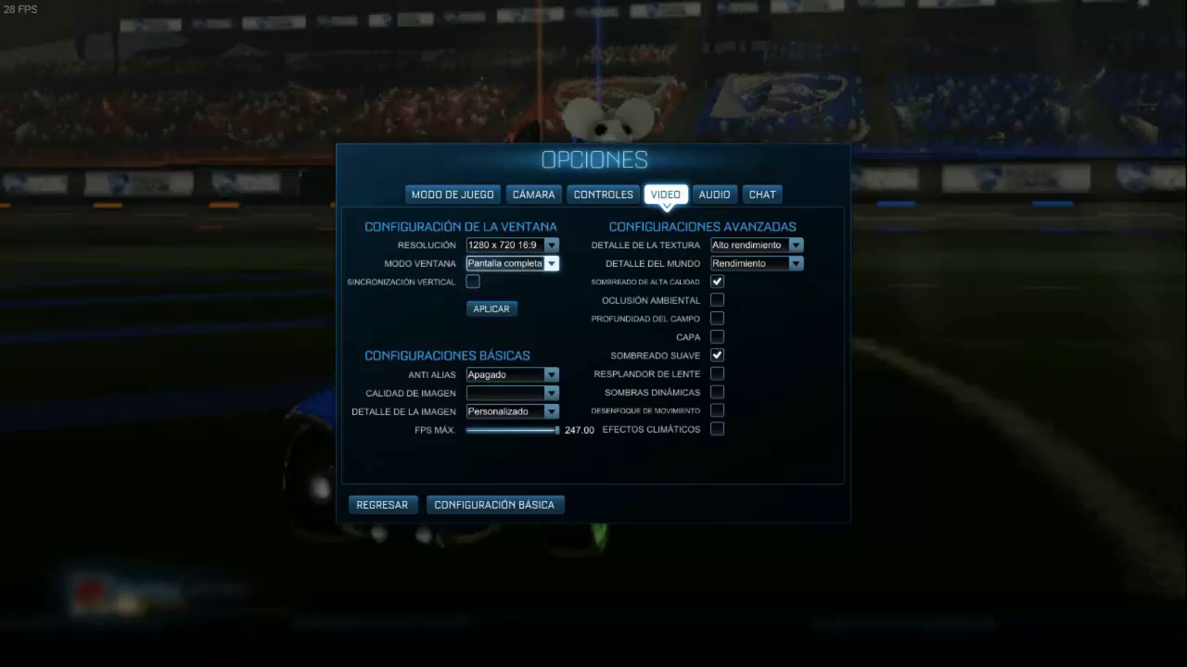
key("Right")
key("Left")
key("Up")
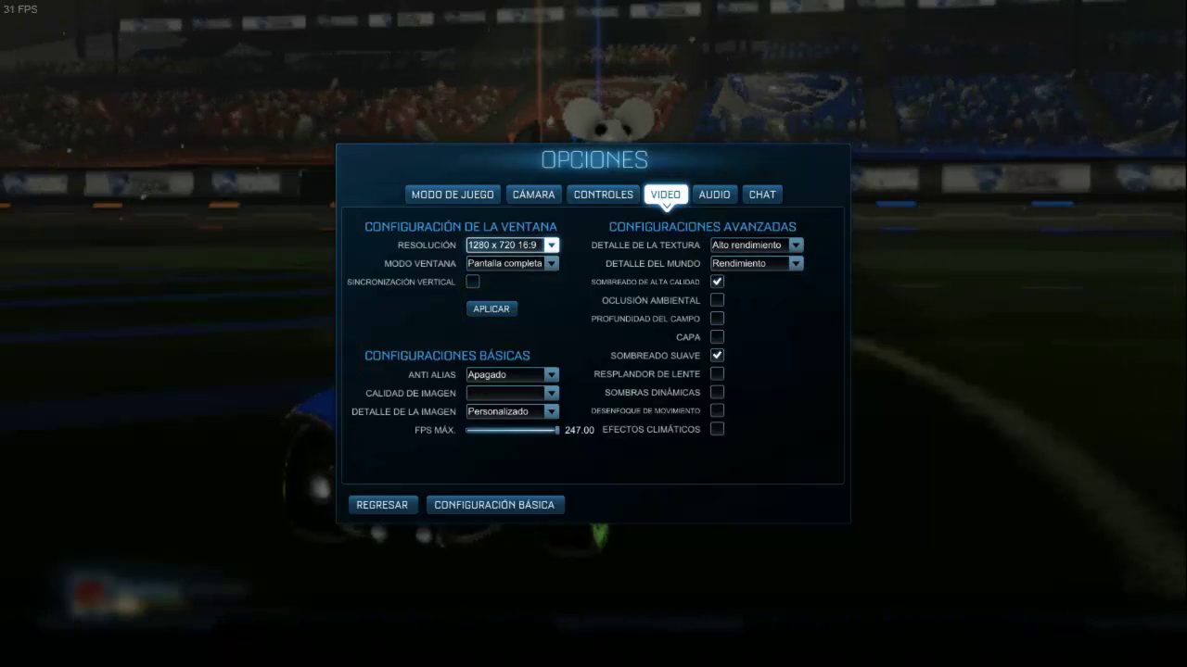
key("Right")
key("Left")
key("Right")
key("Left")
key("Down")
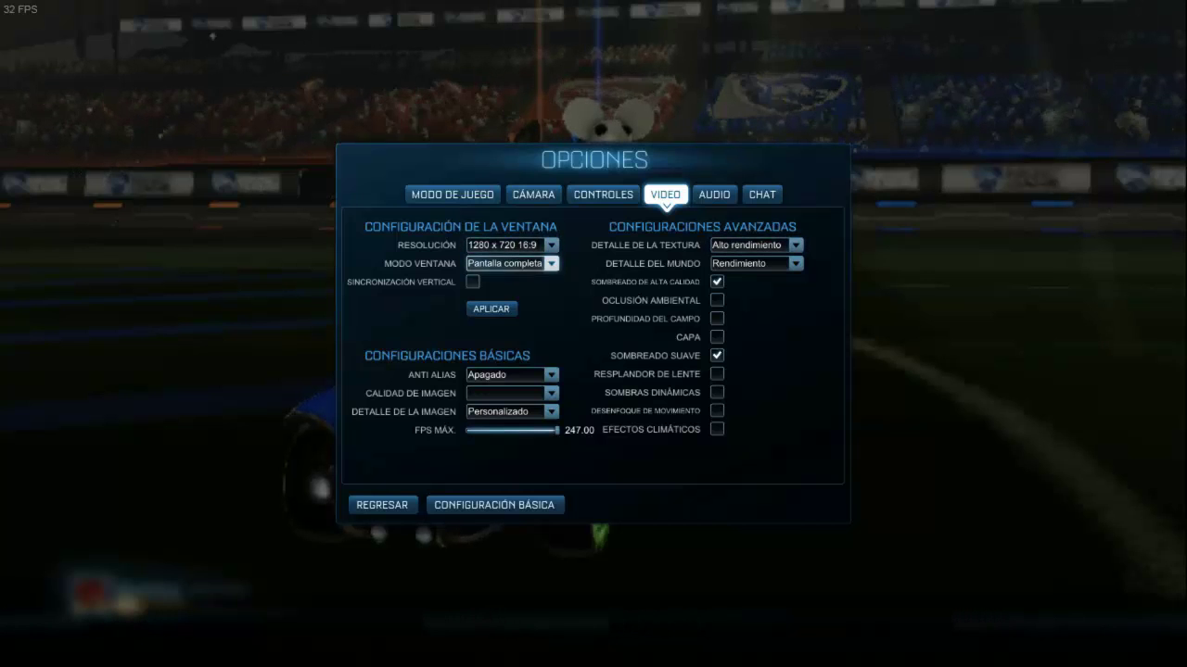
Turn off Sombreado suave in the advanced video settings.
key("Down")
key("Down")
key("Right")
key("Down")
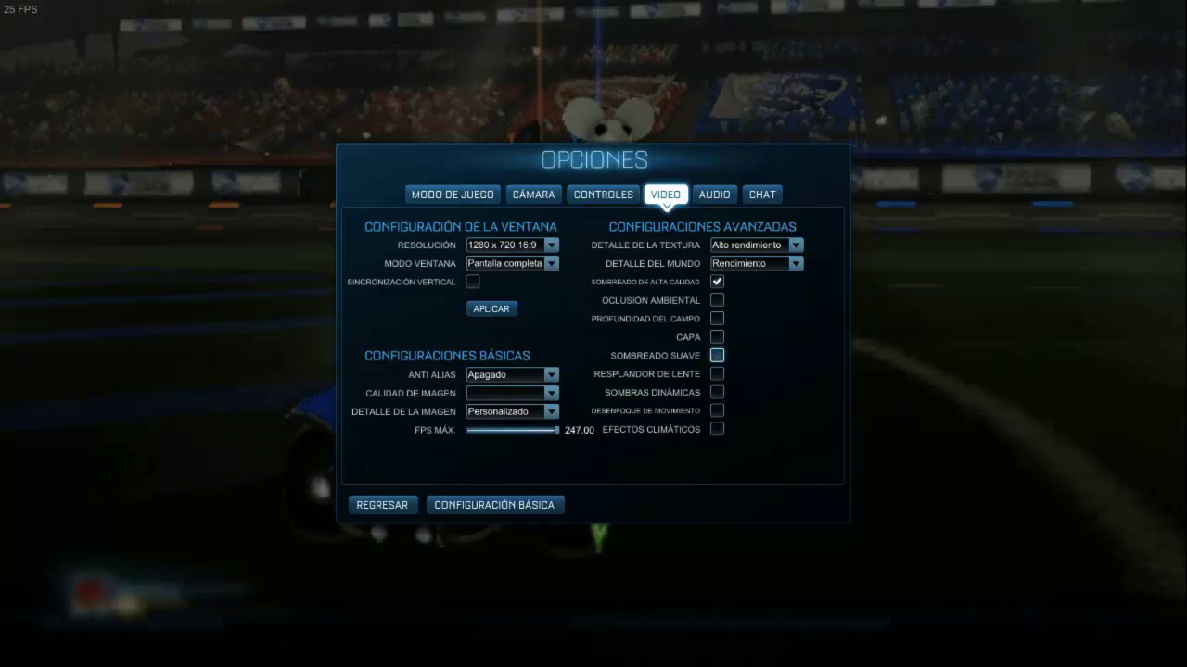
Set FPS máx. to 246 in the basic video settings.
key("Left")
key("Down")
key("Left")
key("Up")
key("Up")
key("Up")
key("Up")
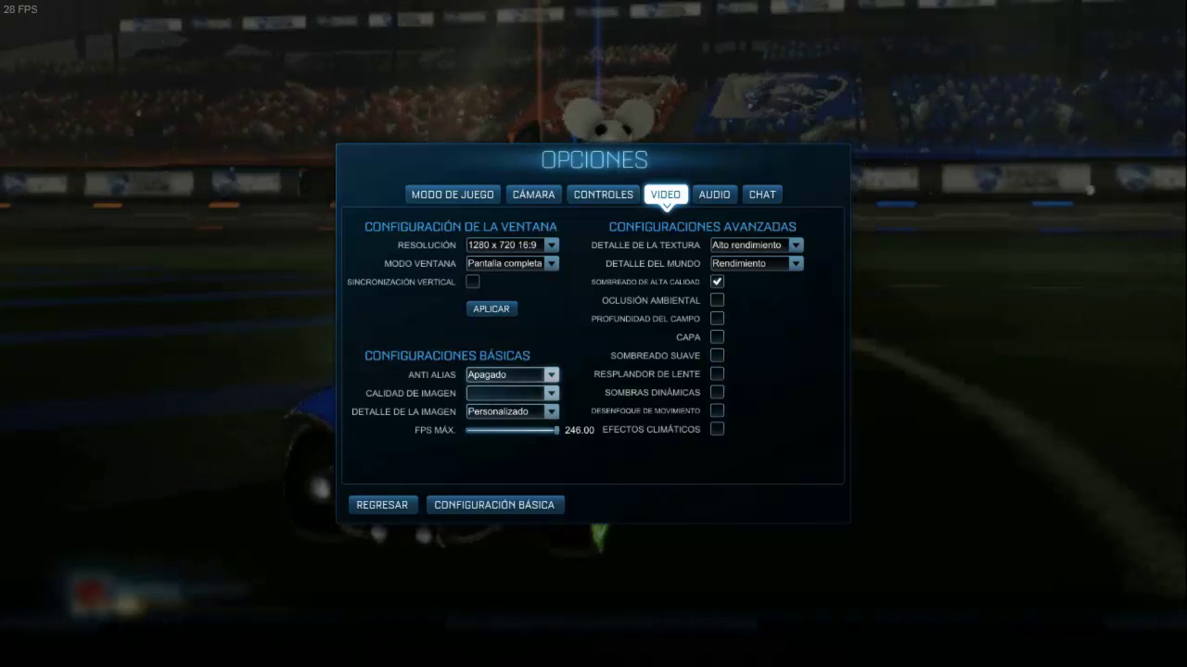
Look over the basic video settings and close the options to return to the main menu.
key("Right")
key("Up")
key("Down")
key("Down")
key("Left")
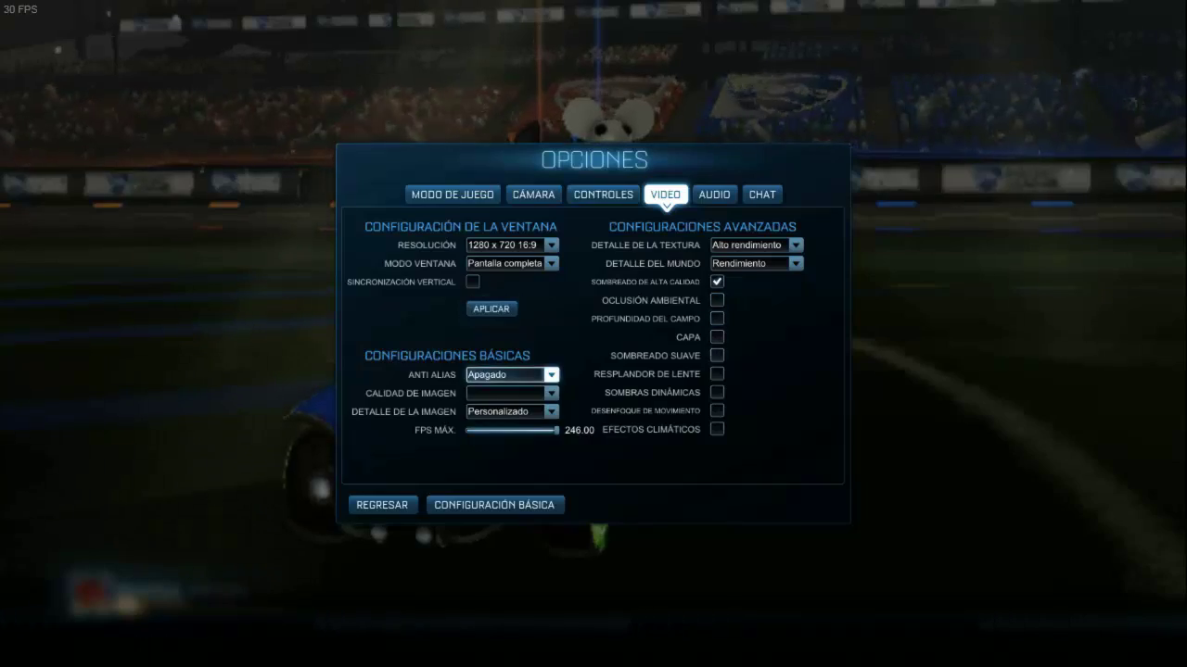
key("Escape")
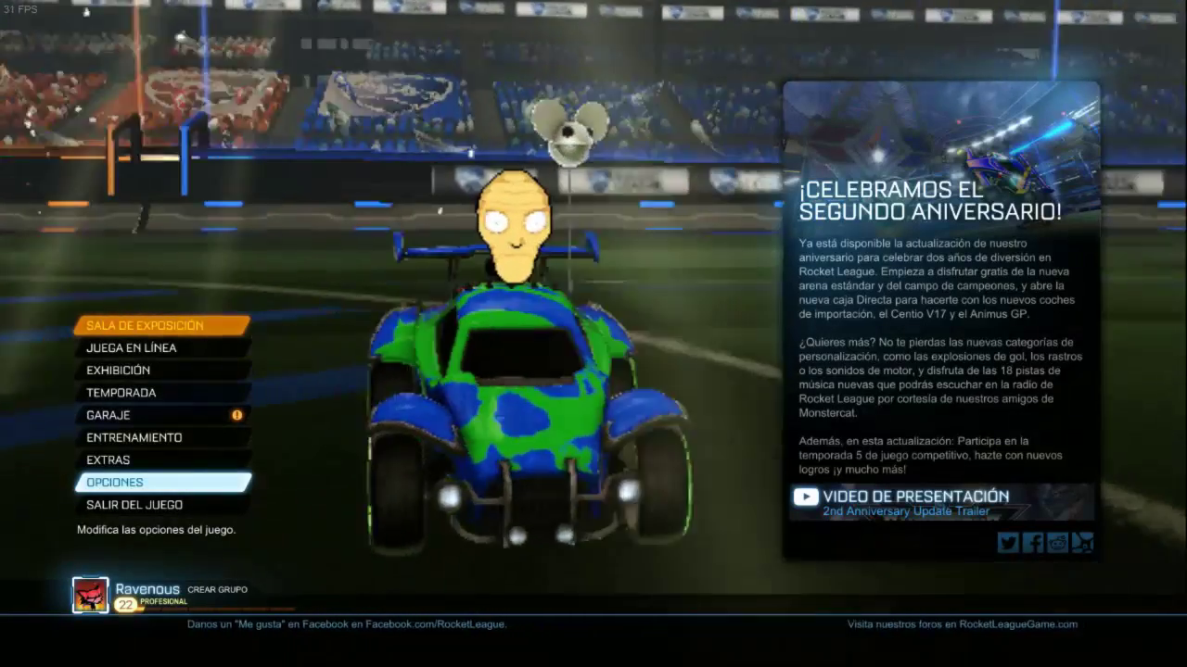
Start an Exhibición match from the main menu.
key("Up")
key("Up")
key("Up")
key("Up")
key("Up")
key("Return")
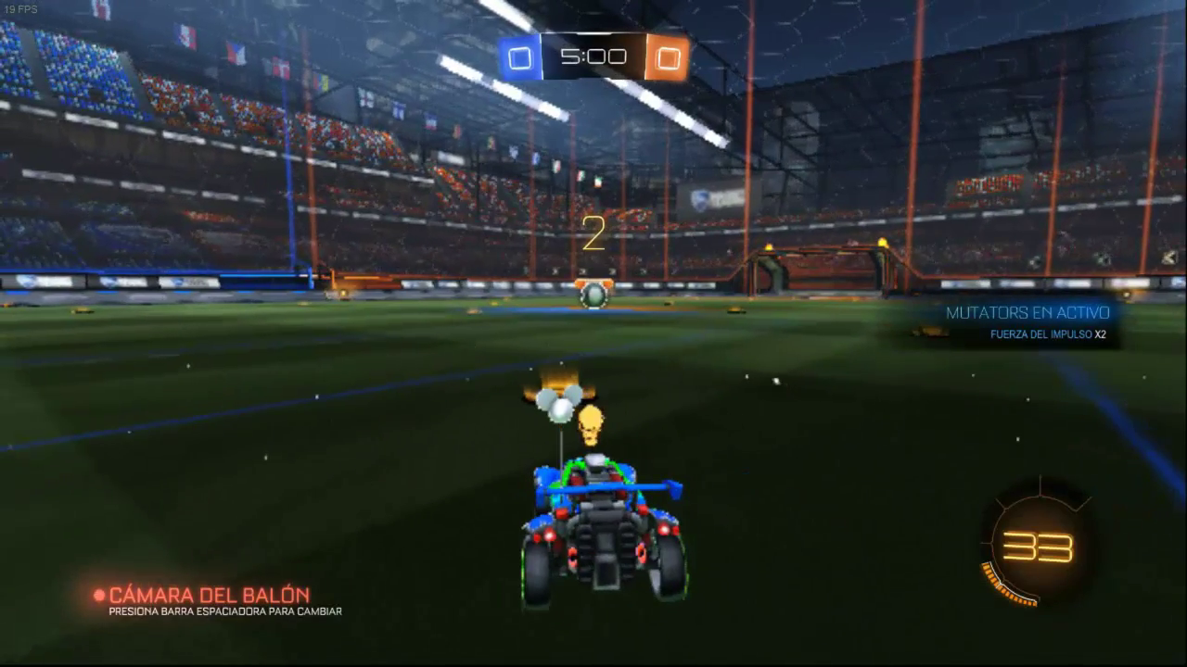
Drive the car around the arena in the match to test the game's performance.
key("w")
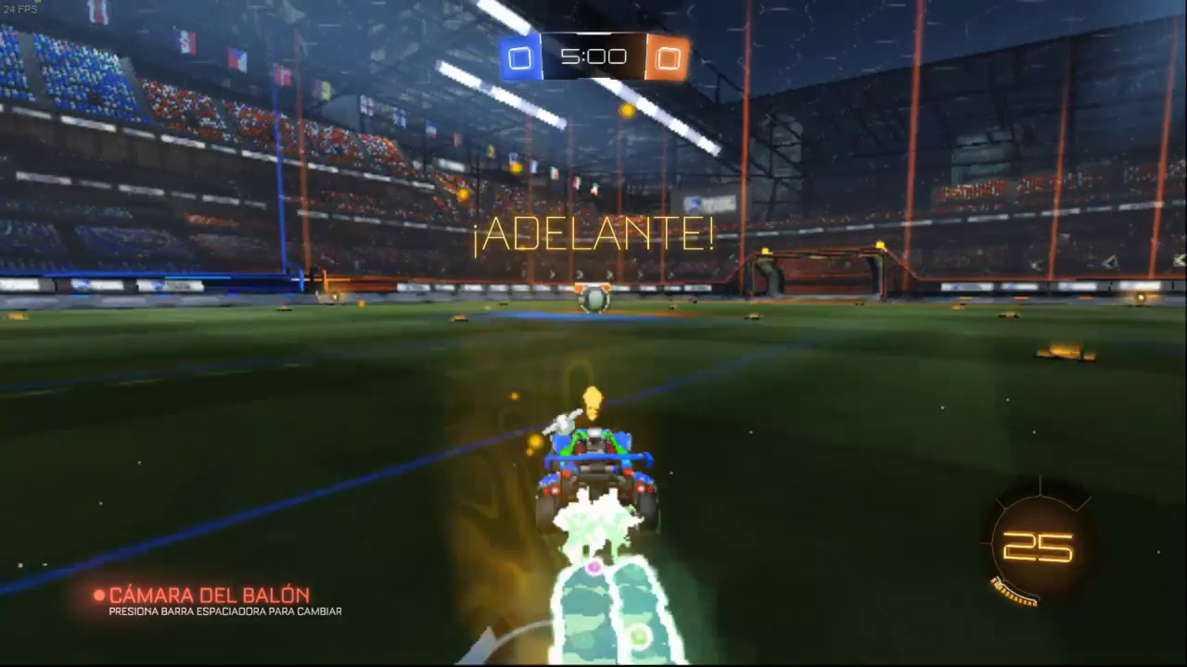
key("w")
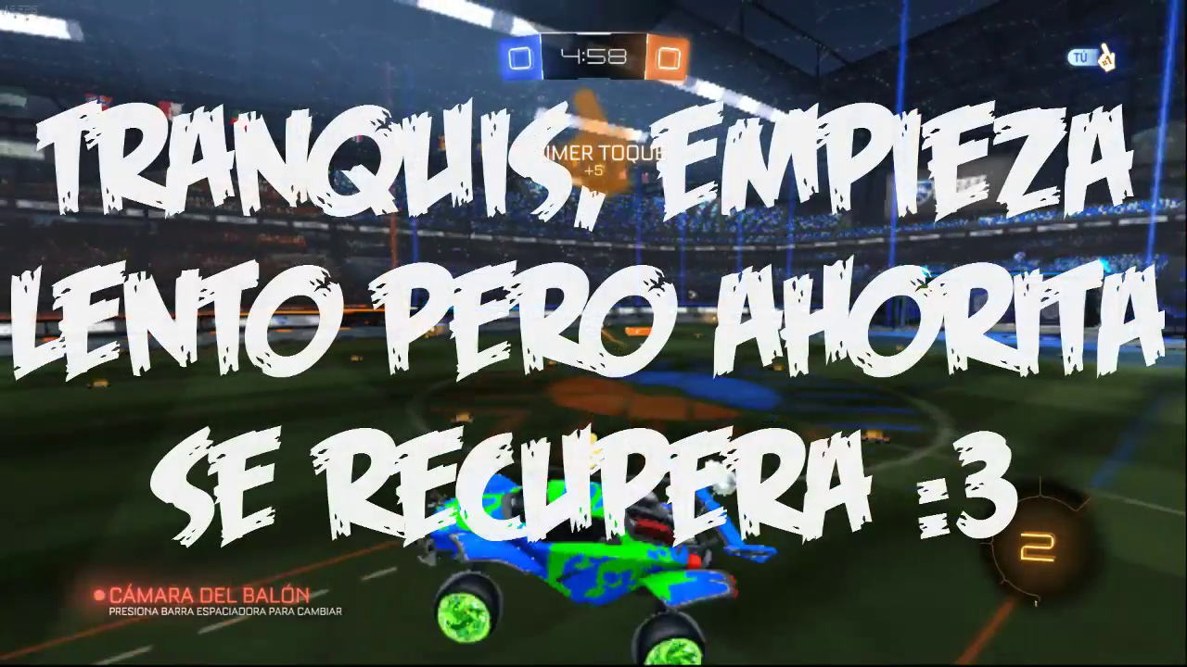
key("w")
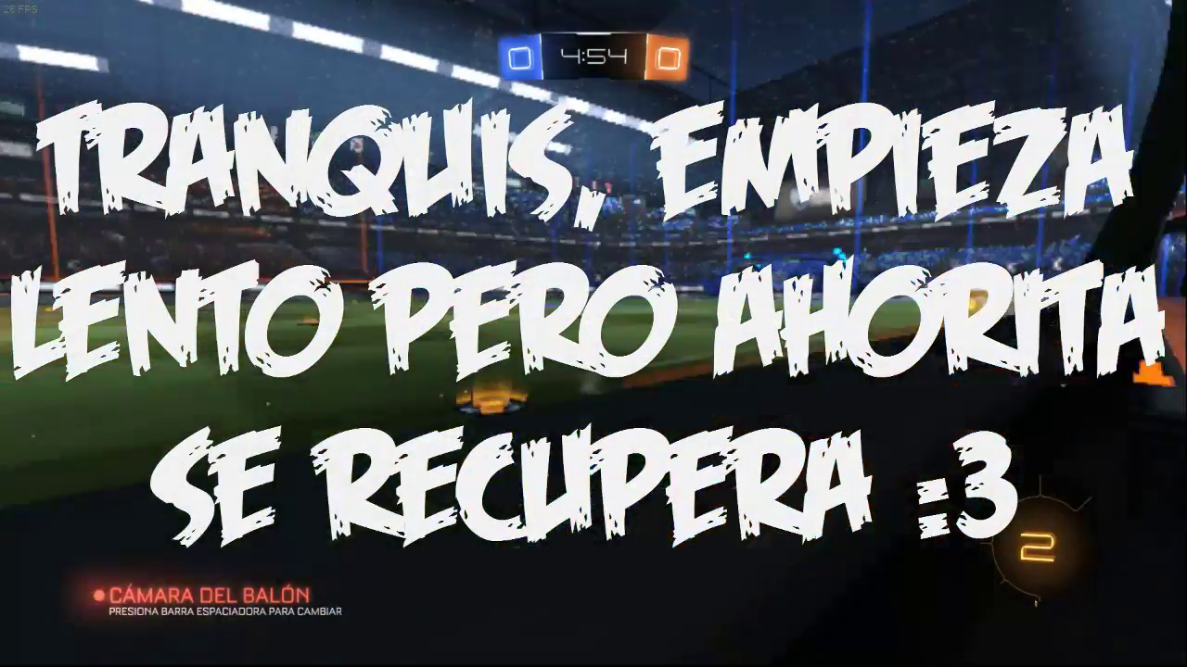
key("w")
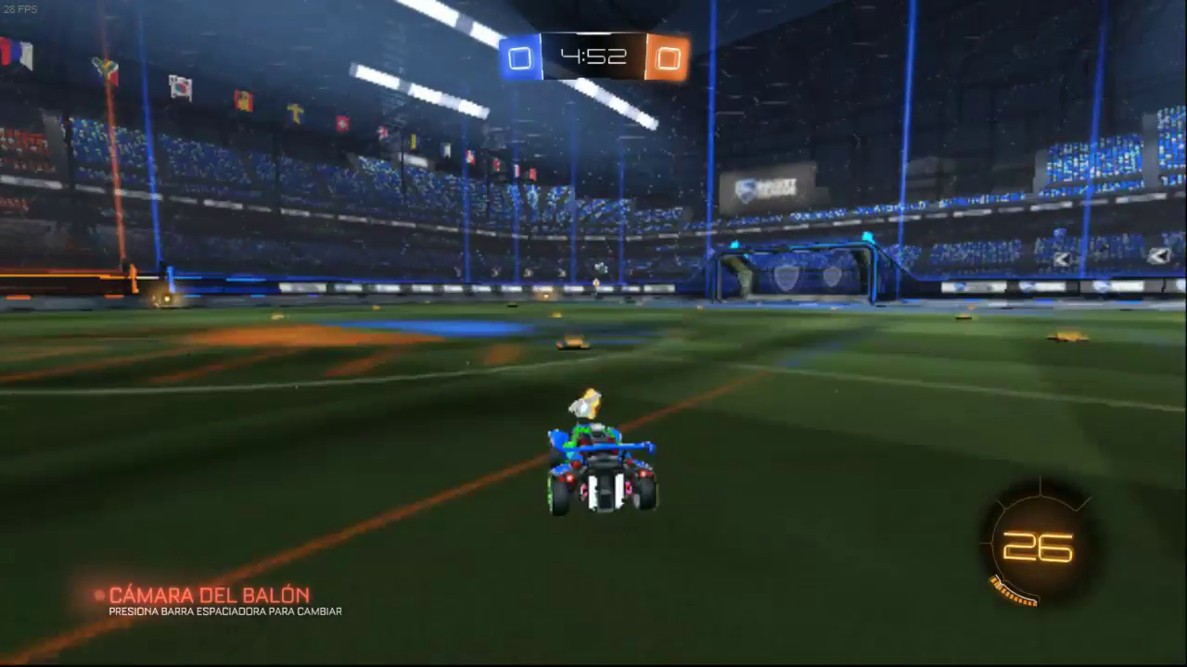
key("w")
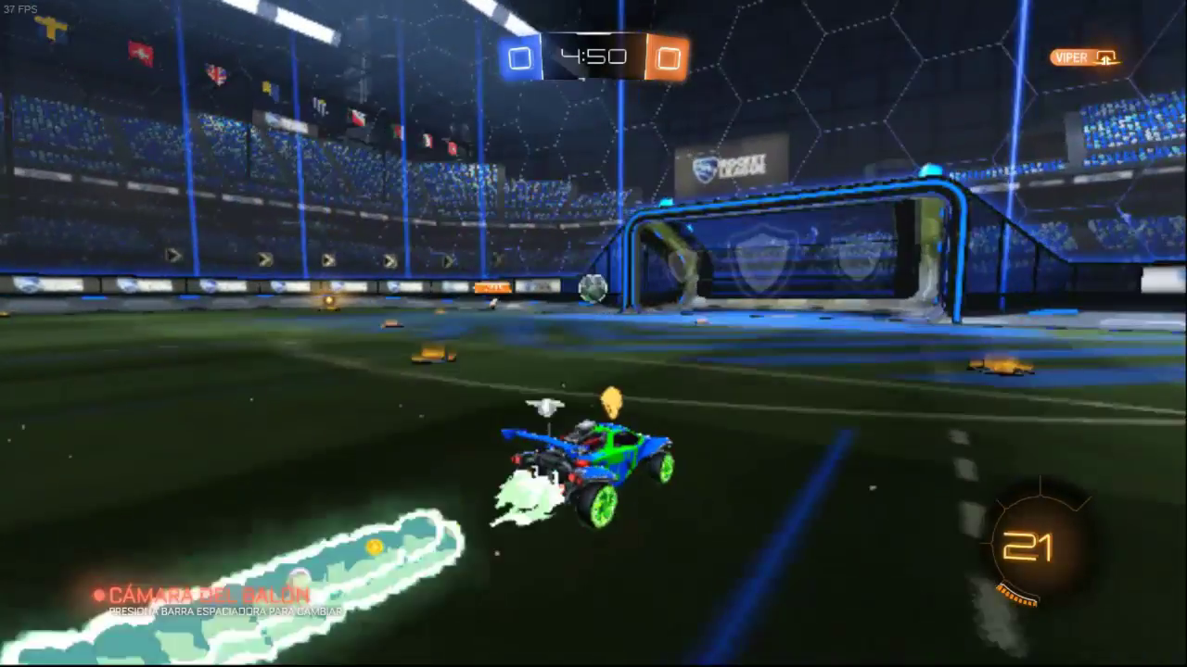